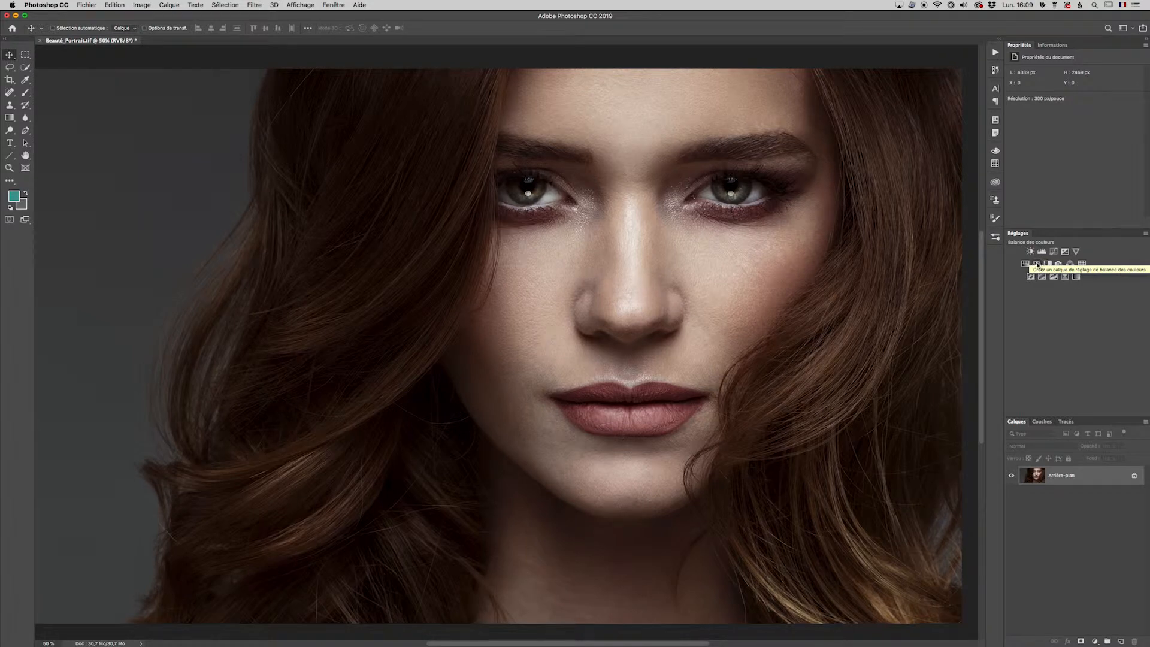
Add a Color Balance adjustment layer and set its highlights to -23 cyan and +34 blue
left_click(1037, 264)
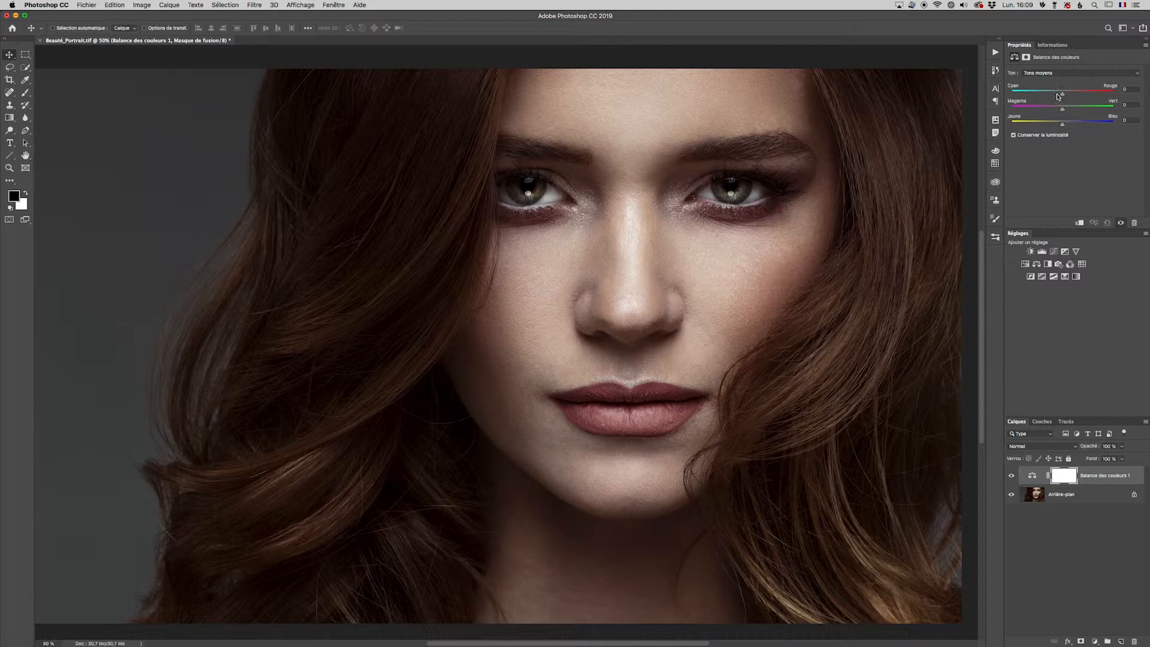
left_click(1052, 74)
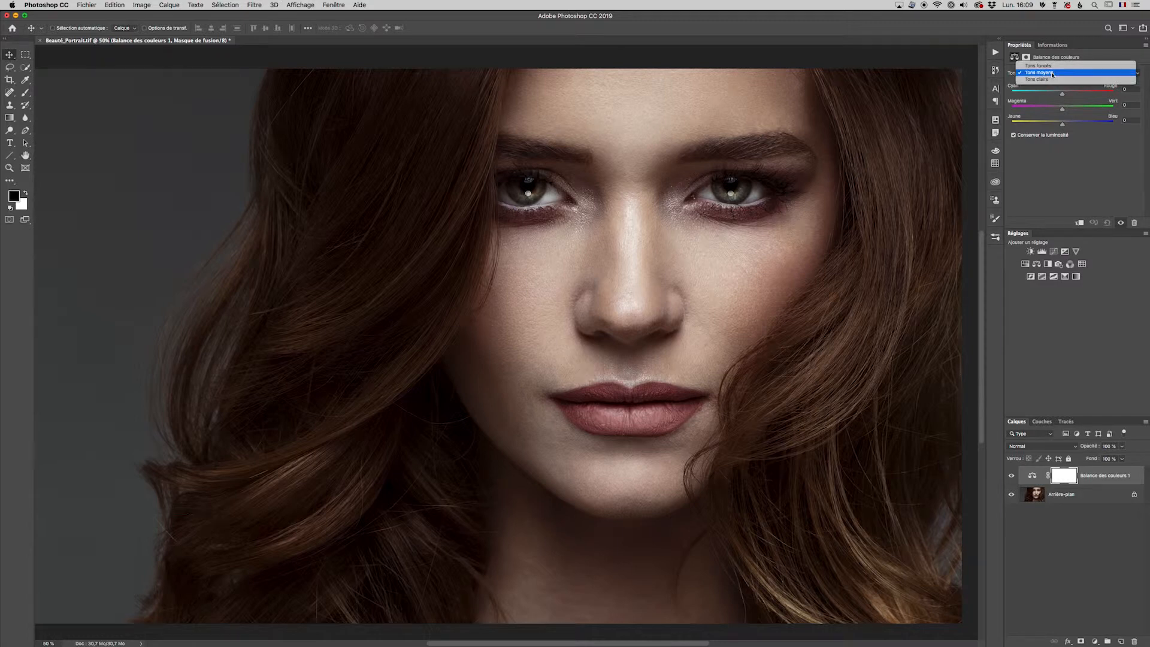
left_click(1053, 82)
left_click_drag(1063, 125, 1080, 125)
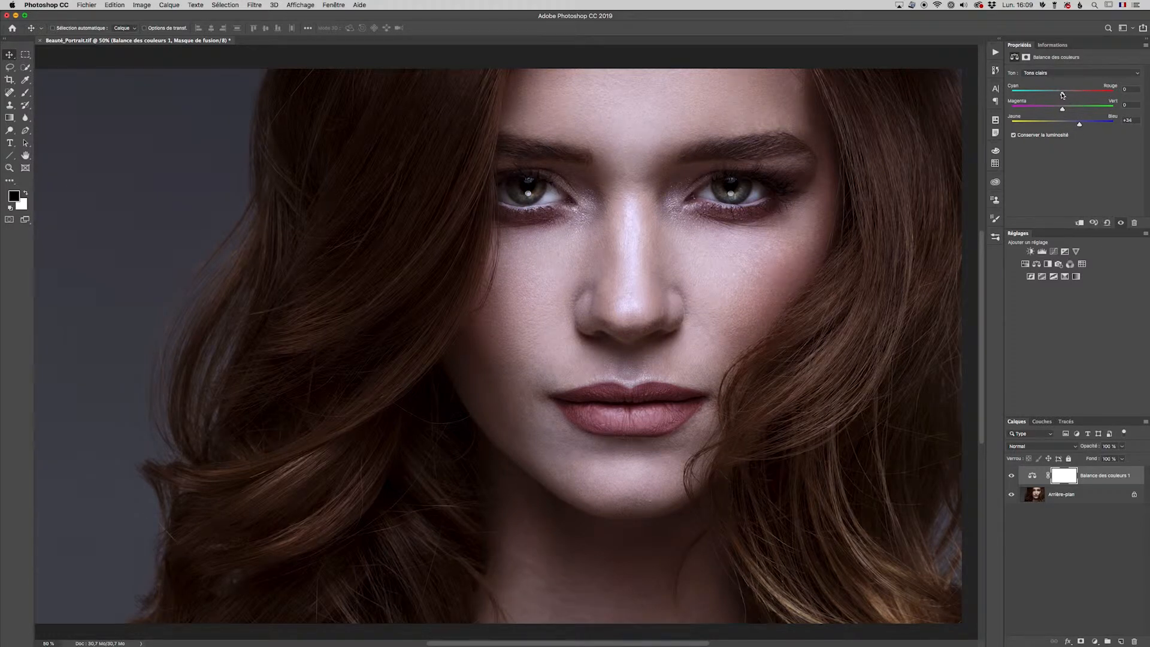
left_click_drag(1062, 95, 1051, 95)
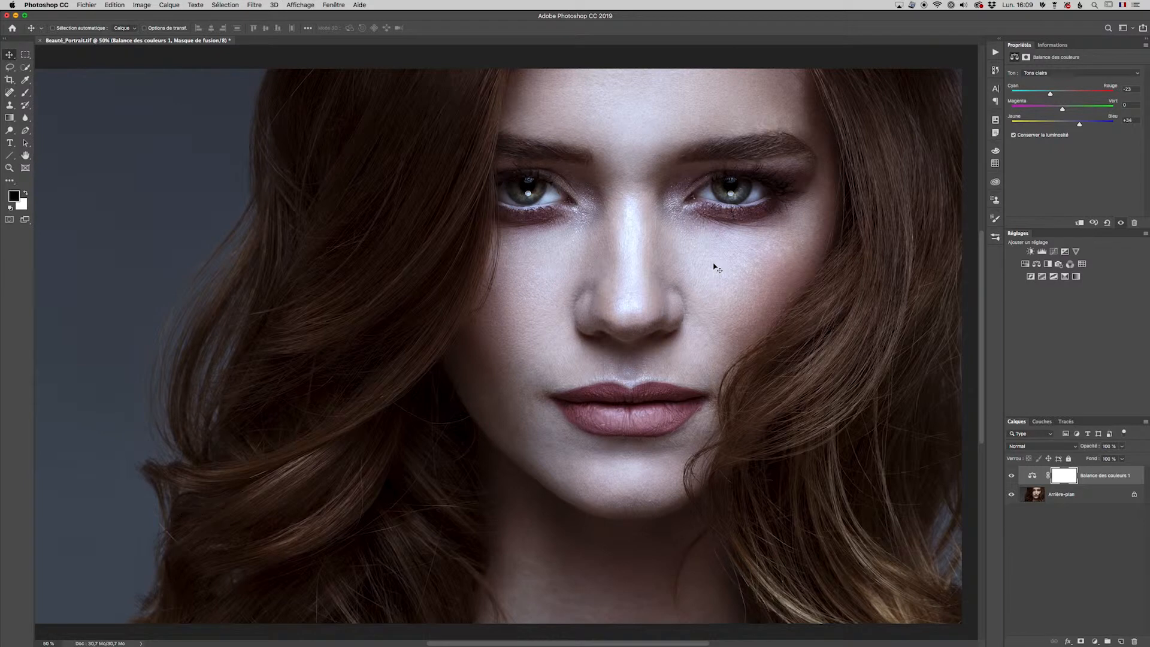
Shift the midtones of the Color Balance adjustment toward blue and cyan
left_click(1048, 73)
left_click(1042, 65)
left_click_drag(1063, 123, 1053, 95)
Set the Color Balance shadows to -30 cyan and -13 magenta, and compare the portrait with and without the adjustment
left_click(1055, 73)
left_click(1053, 65)
mouse_move(1058, 94)
left_mouse_down()
mouse_move(1043, 94)
mouse_move(1057, 109)
left_mouse_up()
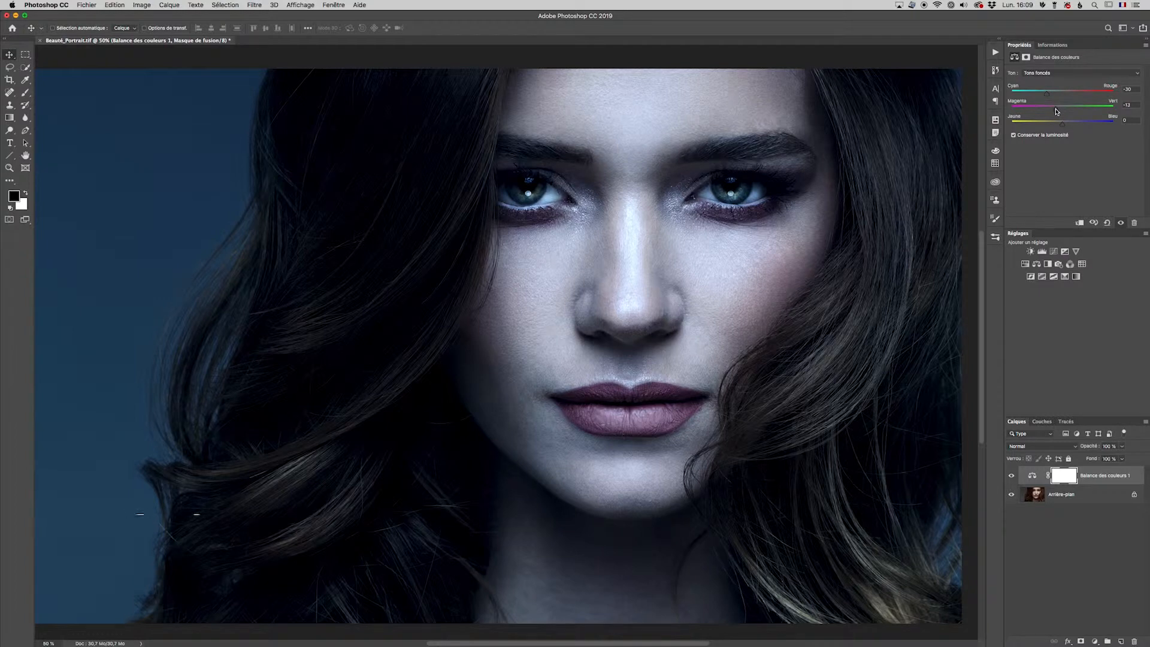
left_click(1012, 475)
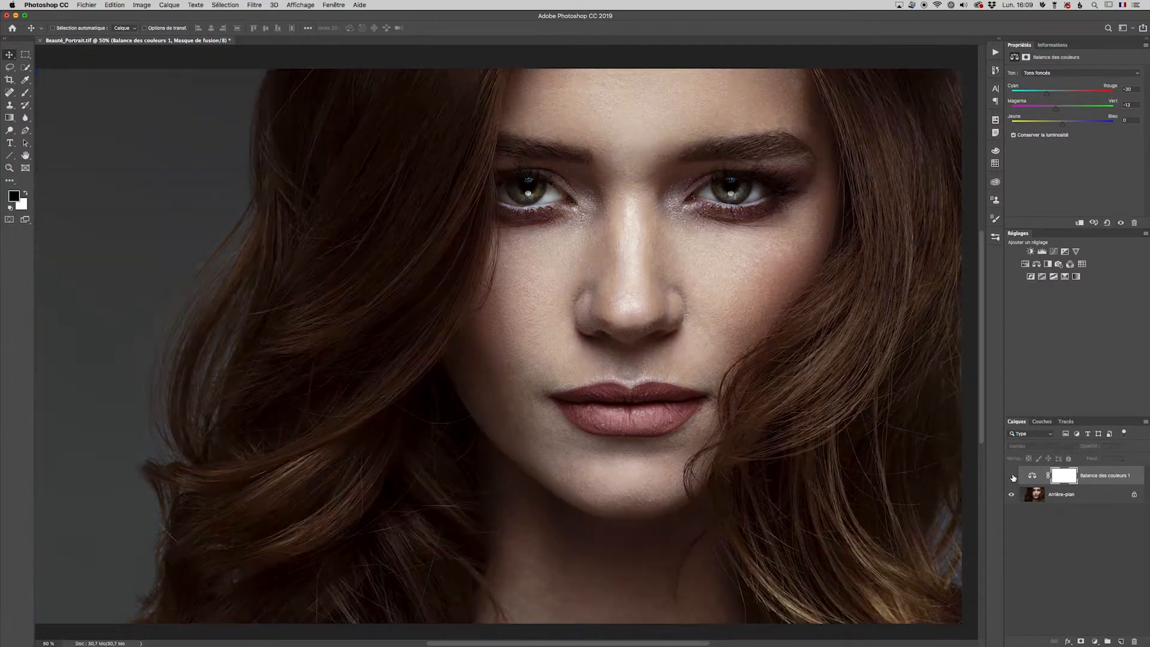
left_click(1011, 476)
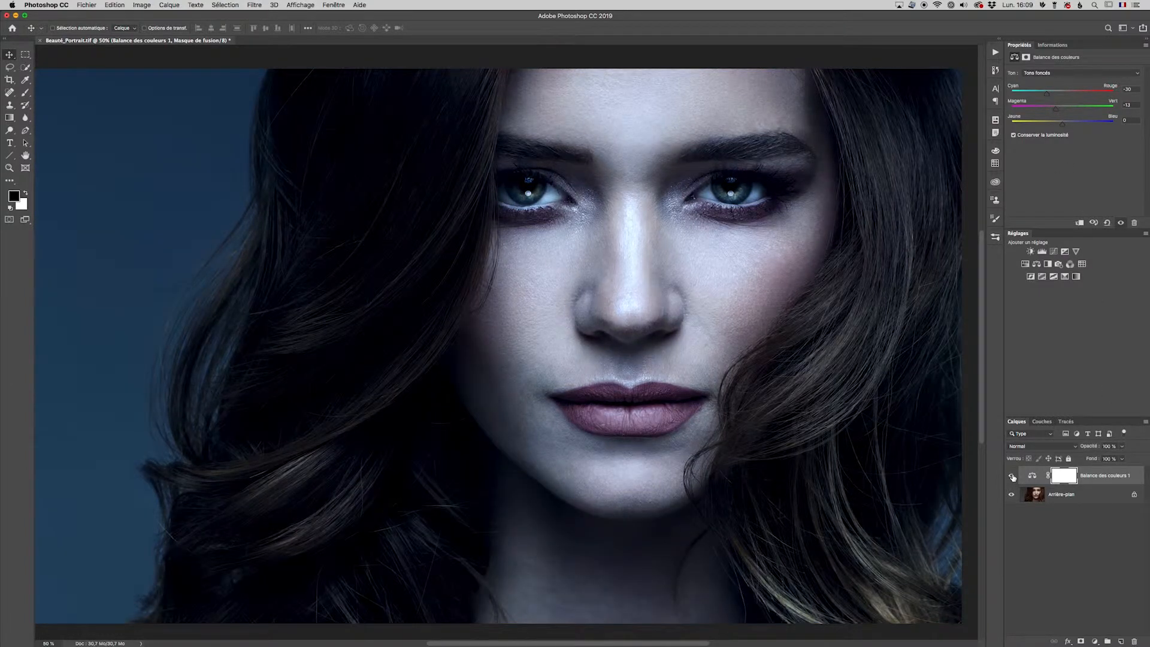
Add a Curves adjustment layer and lift the RGB curve with points at input 51, output 82 and input 177, output 194
left_click(1054, 251)
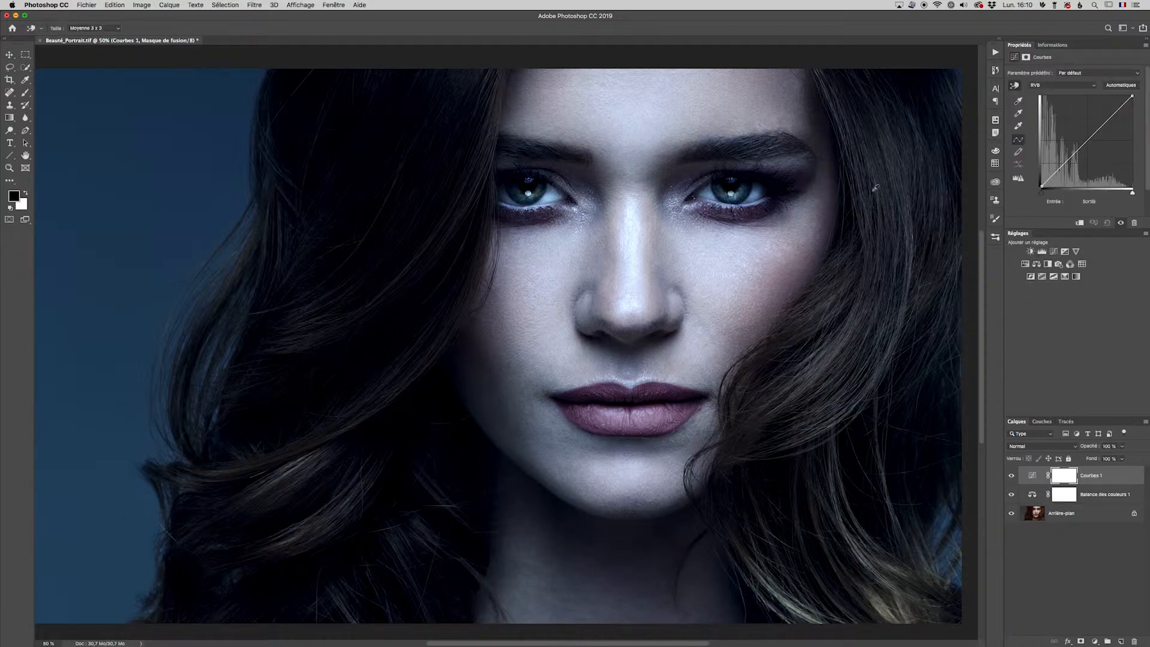
left_click_drag(1109, 119, 1106, 112)
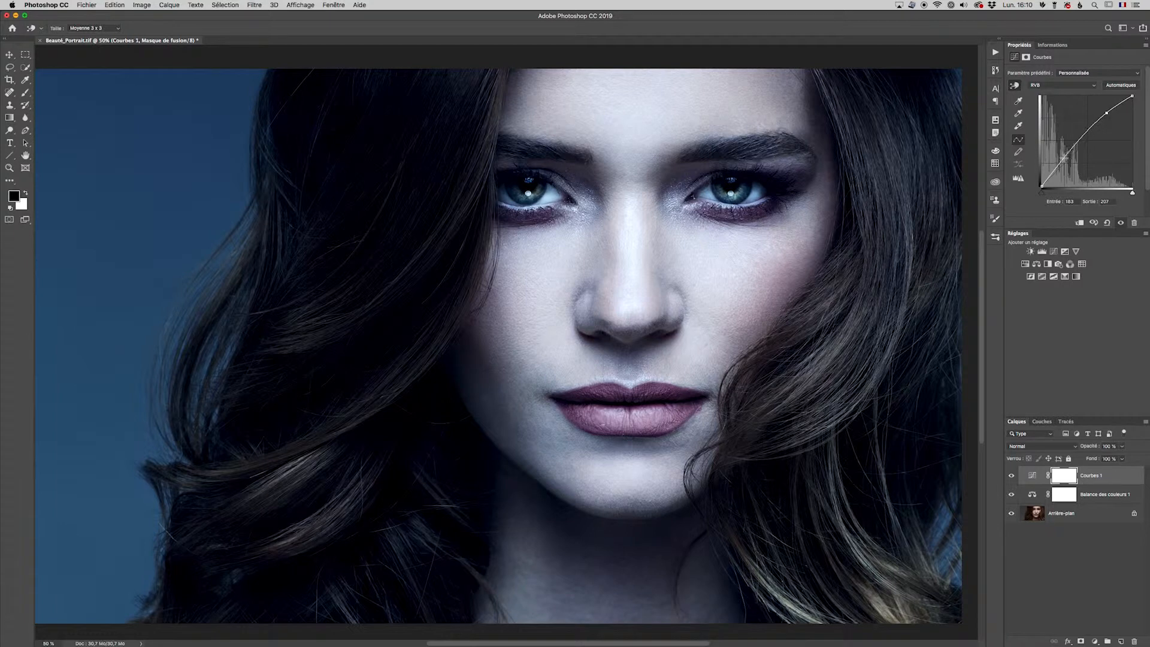
left_click(1066, 160)
left_click_drag(1065, 161, 1059, 157)
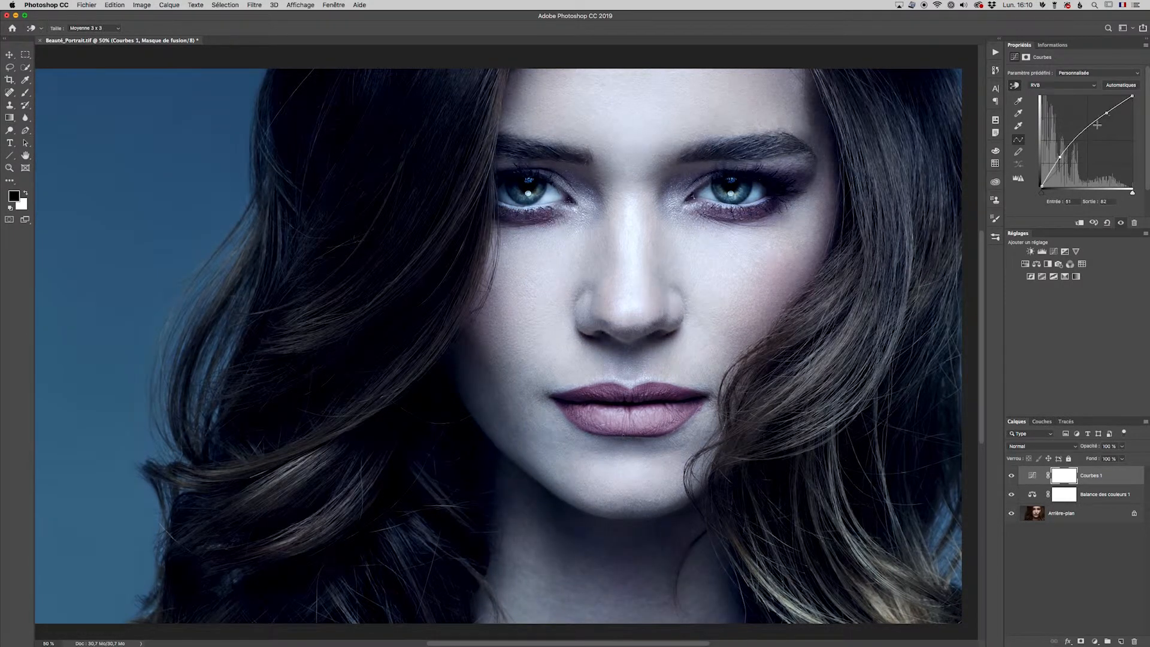
left_click_drag(1107, 113, 1104, 118)
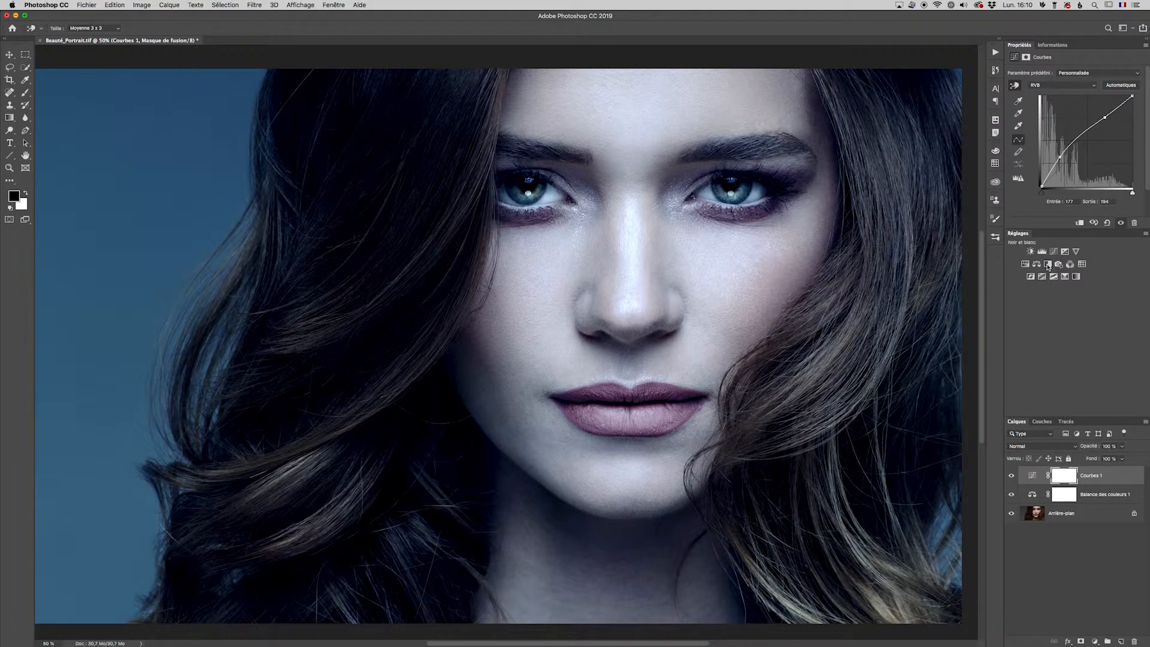
Add a Hue/Saturation adjustment layer and raise the saturation of the blues to +53
left_click(1025, 264)
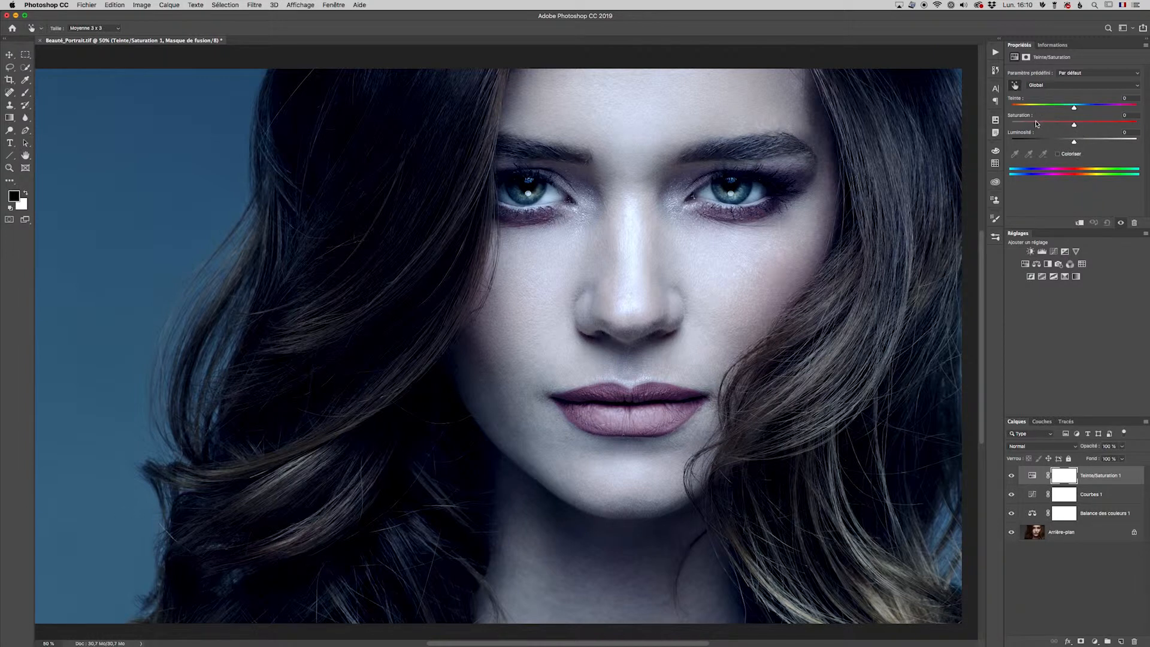
left_click(1071, 88)
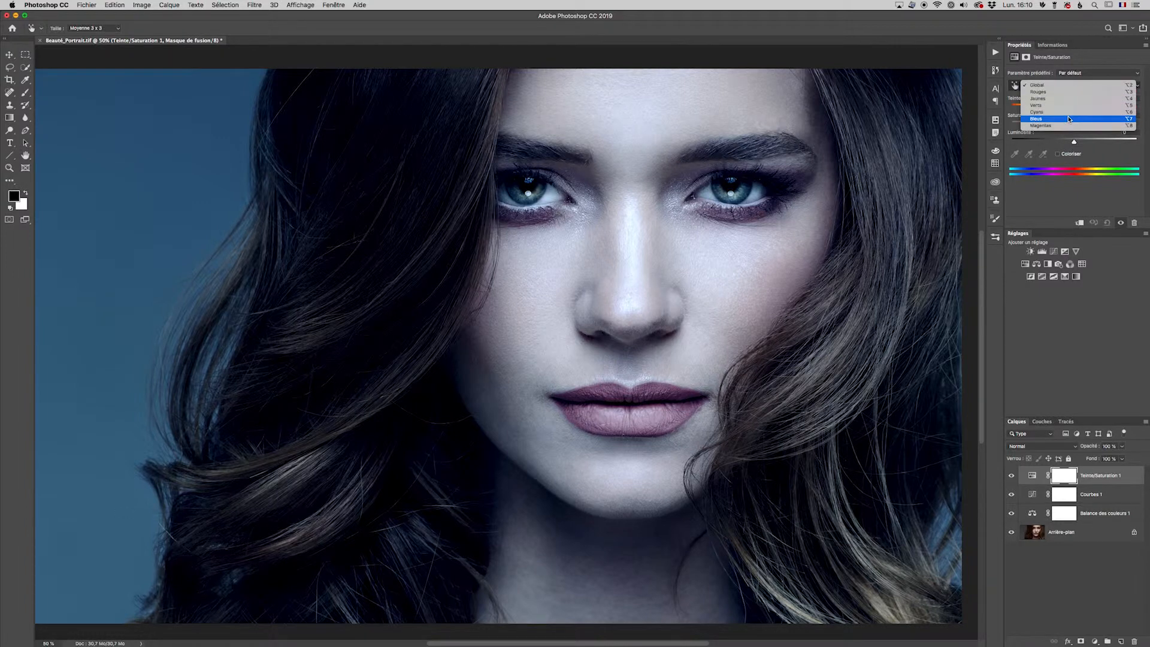
left_click(1075, 119)
left_click_drag(1074, 126, 1107, 125)
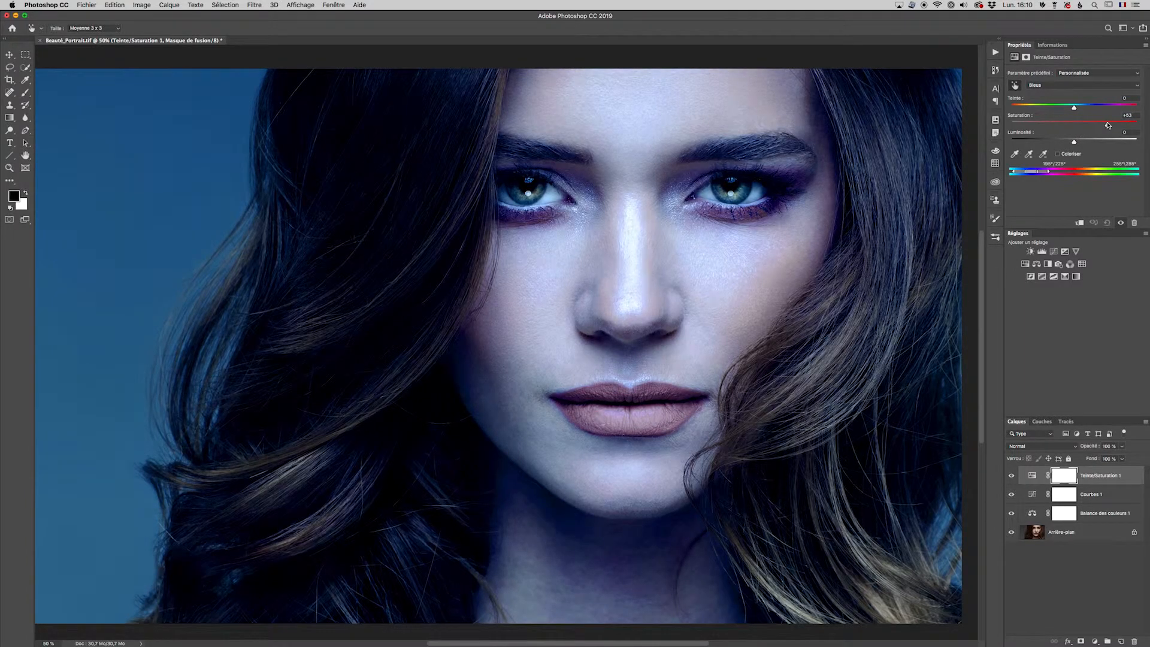
Raise the saturation of the cyans to +39 and nudge their hue slightly upward, comparing the image with and without the adjustment
left_click(1064, 86)
left_click(1064, 80)
left_click_drag(1074, 124, 1096, 125)
left_click(1011, 475)
left_click(1011, 475)
left_click_drag(1074, 109, 1099, 126)
Try changing the saturation of the magentas in the Hue/Saturation adjustment
left_click(1060, 85)
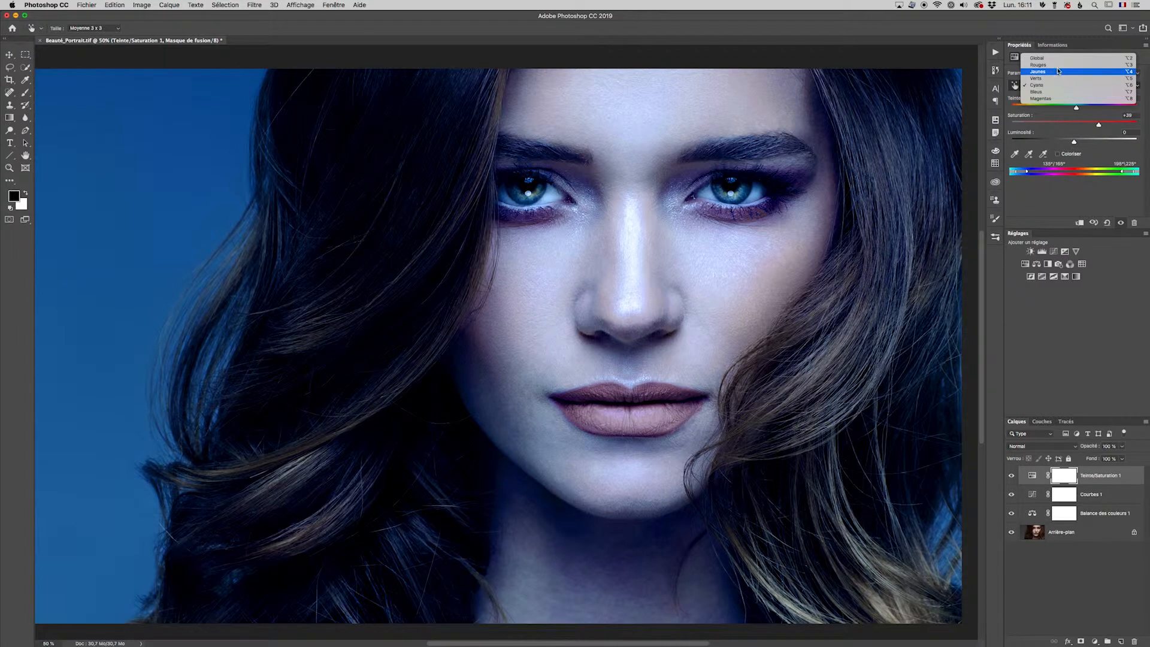
left_click(1053, 99)
mouse_move(1073, 125)
left_mouse_down()
mouse_move(1088, 124)
mouse_move(1064, 126)
mouse_move(1096, 126)
mouse_move(1040, 126)
mouse_move(1076, 120)
left_mouse_up()
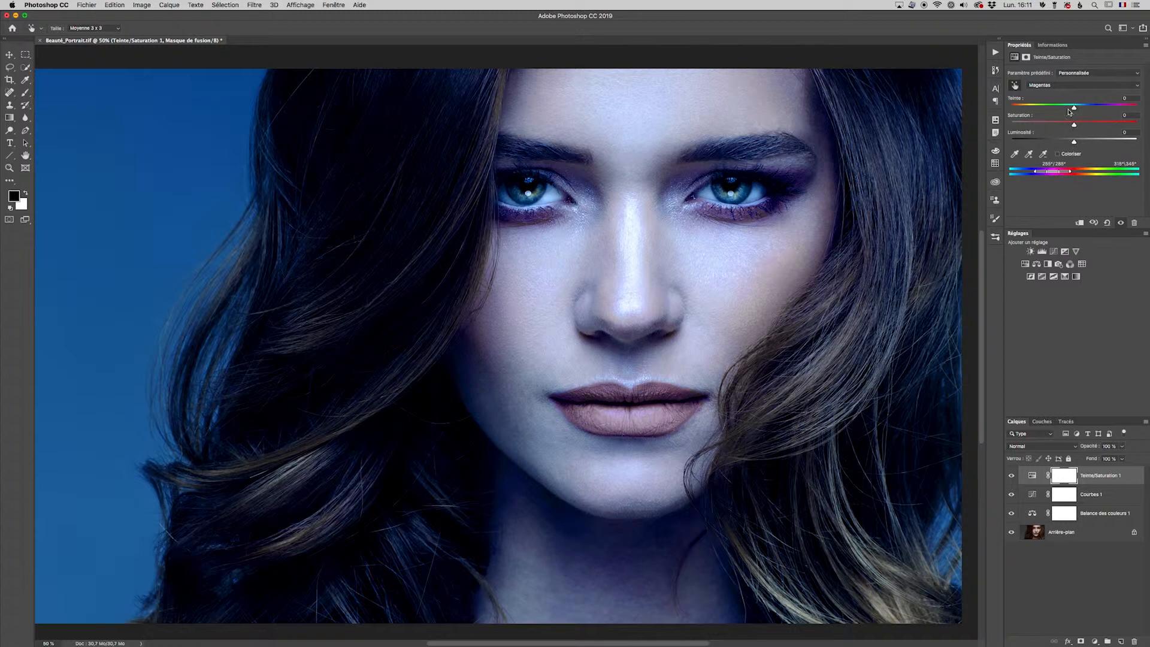
Shift the hue of the blues slightly toward cyan and compare the portrait with and without the adjustment layers
left_click(1061, 85)
left_click(1059, 76)
left_click_drag(1074, 108, 1068, 109)
left_click_drag(1011, 514, 1013, 475)
Add a Selective Color adjustment layer and set its blacks to +26 % cyan and +17 % magenta
left_click(1065, 277)
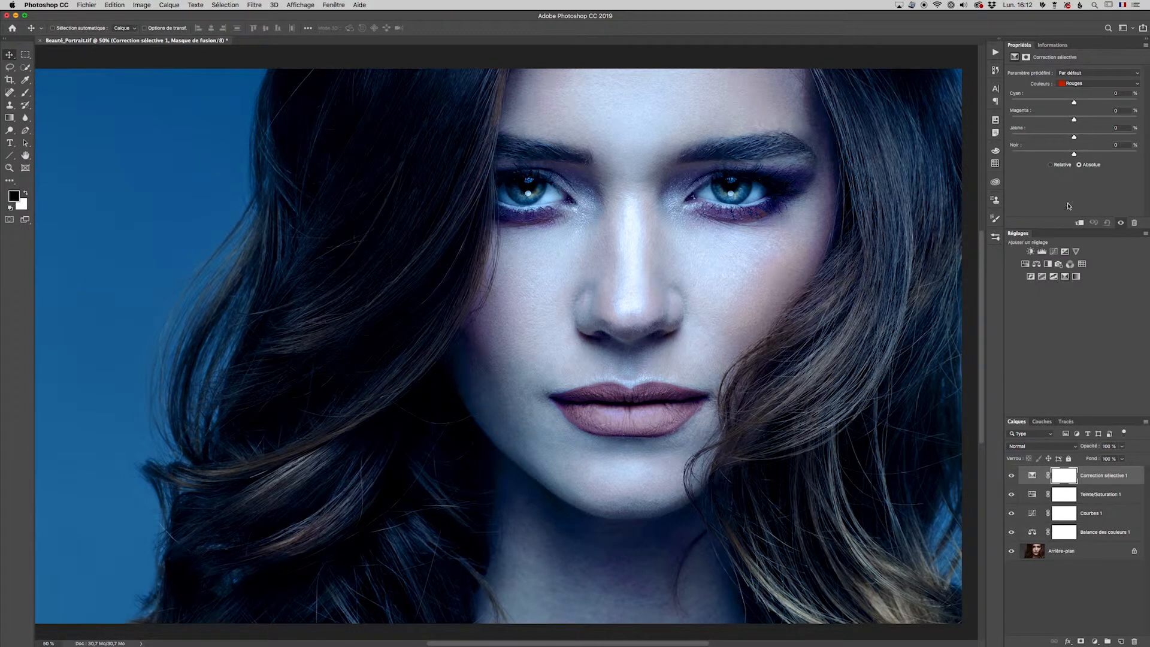
left_click(1081, 85)
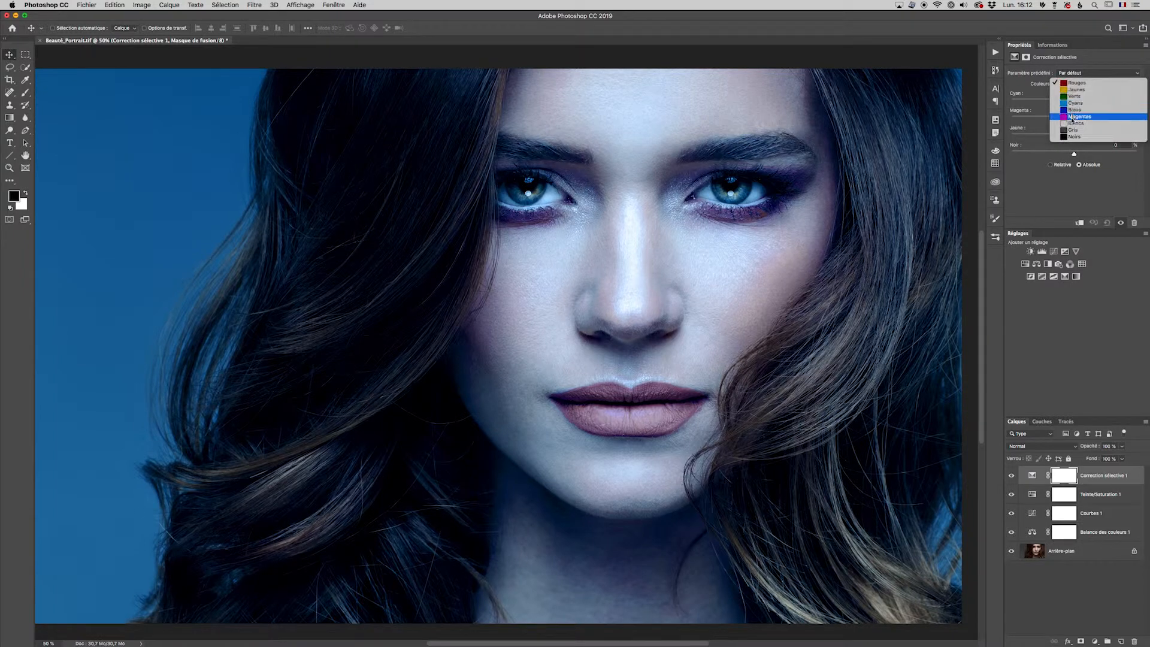
left_click(1076, 140)
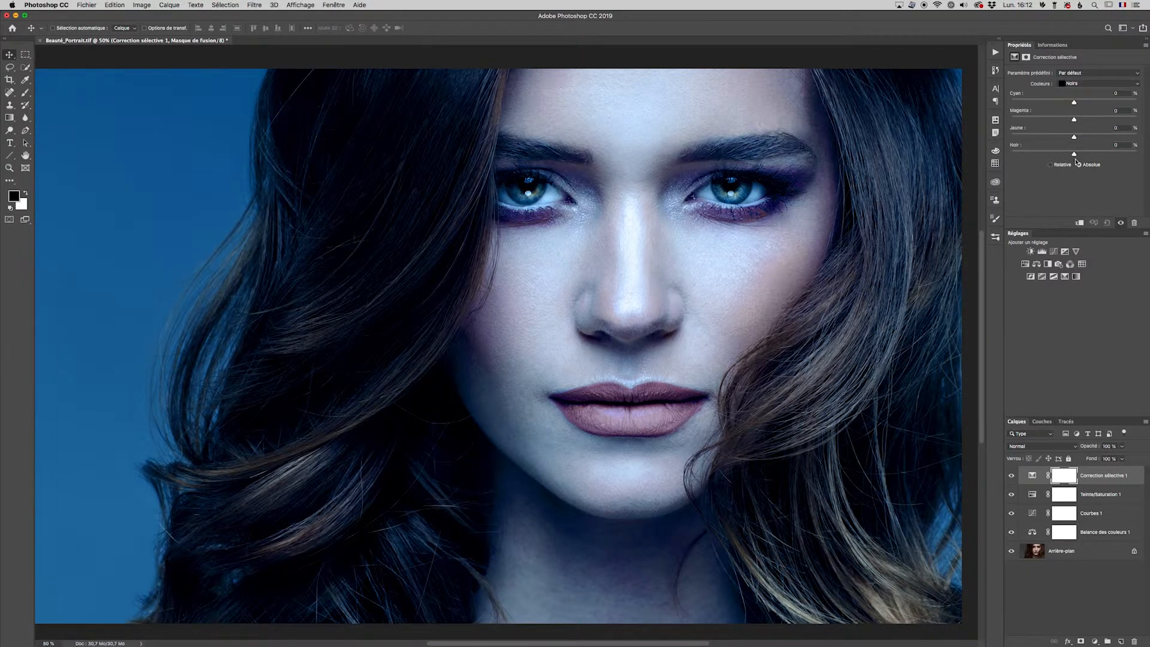
mouse_move(1075, 104)
left_mouse_down()
mouse_move(1090, 103)
mouse_move(1086, 120)
left_mouse_up()
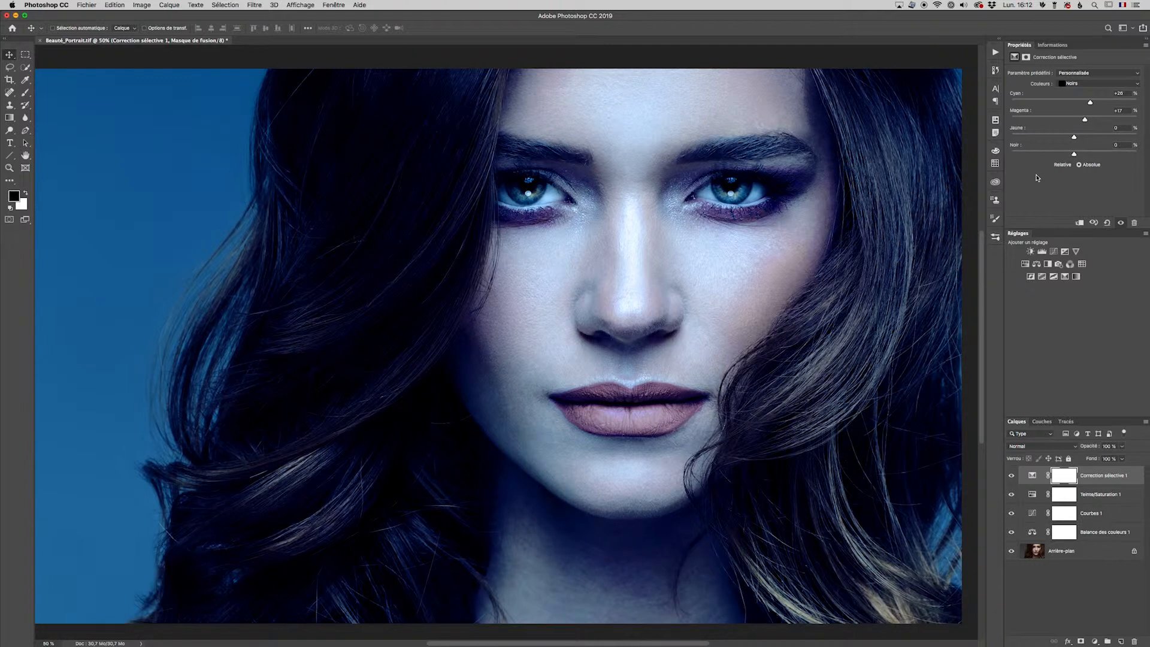
Set the Selective Color whites to +18 % cyan, +13 % magenta and -1 % yellow
left_click(1072, 84)
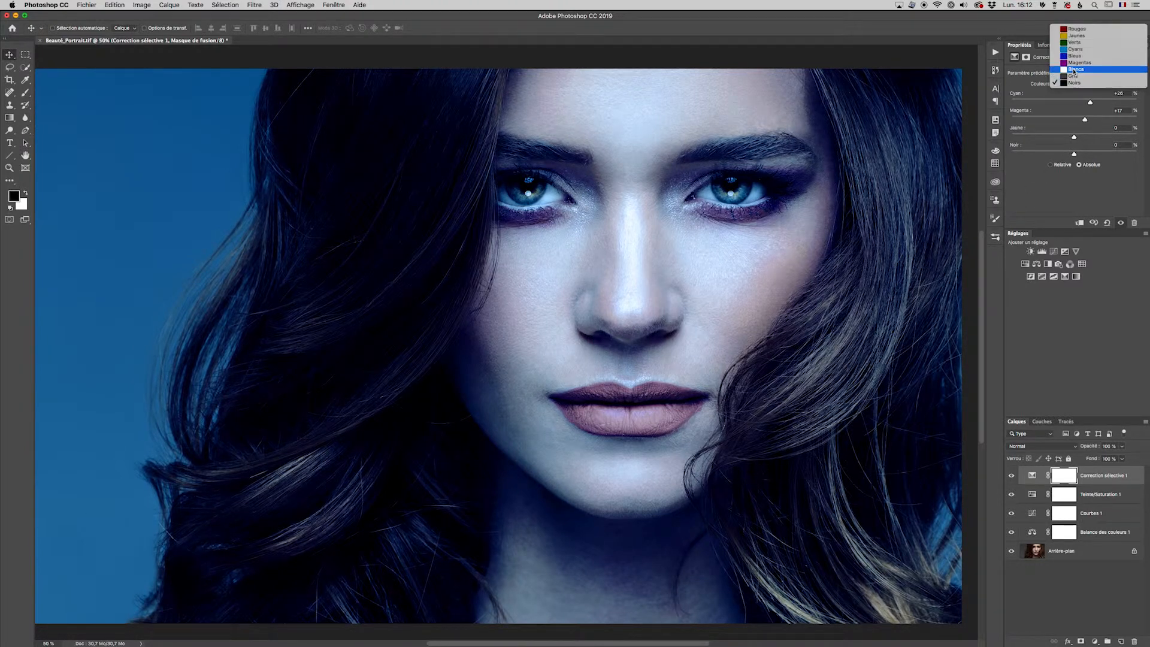
left_click(1074, 71)
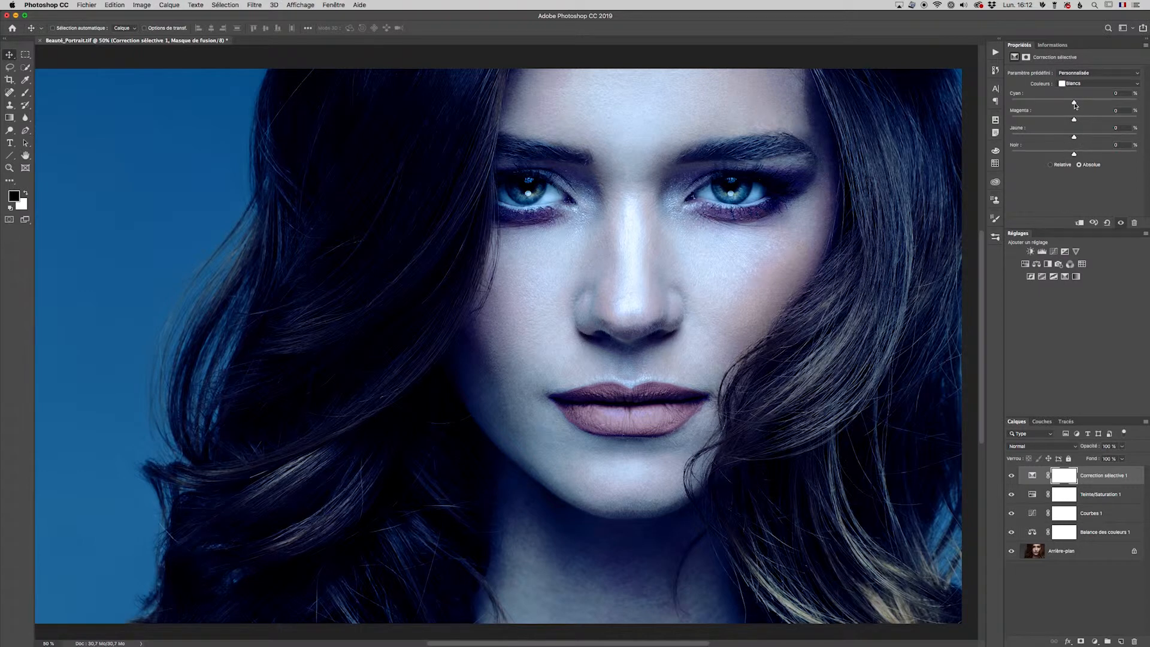
mouse_move(1074, 103)
left_mouse_down()
mouse_move(1074, 138)
mouse_move(1063, 138)
mouse_move(1085, 102)
mouse_move(1082, 118)
left_mouse_up()
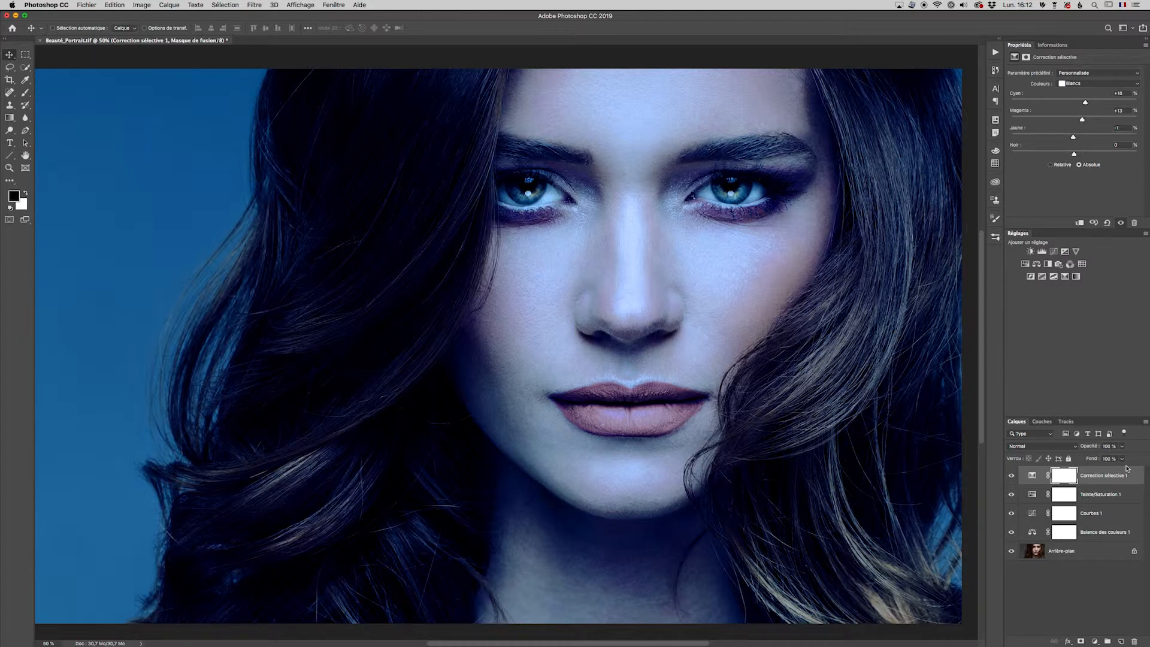
Group the four adjustment layers and name the group froid
left_click(1131, 532, "shift")
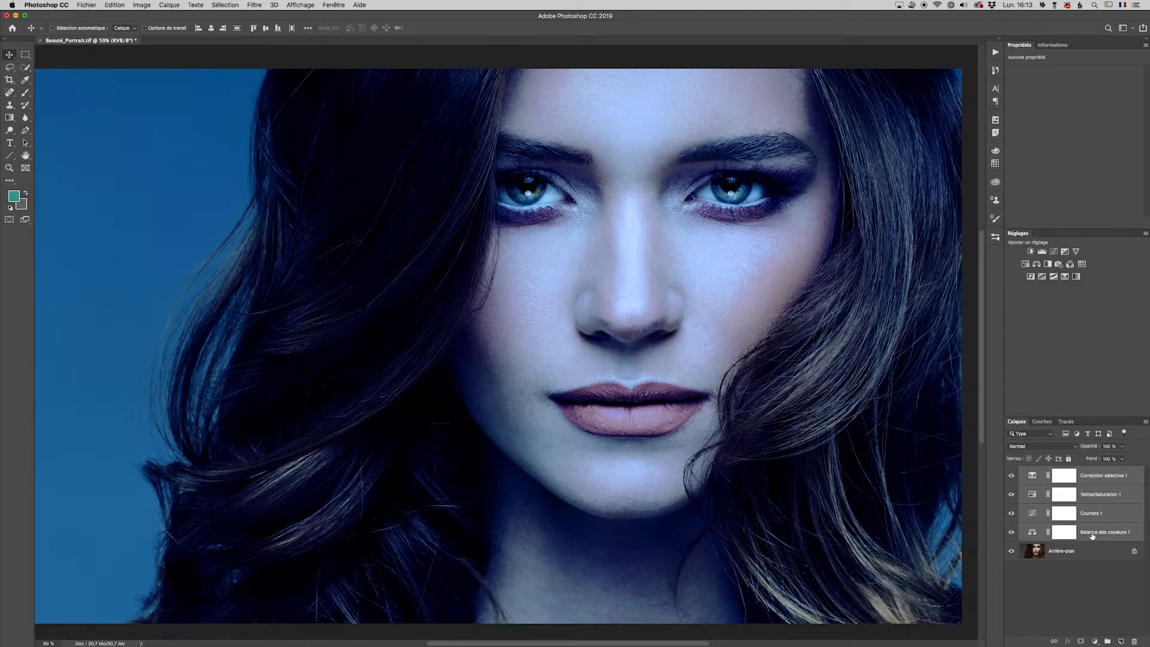
left_click_drag(1135, 533, 1108, 641)
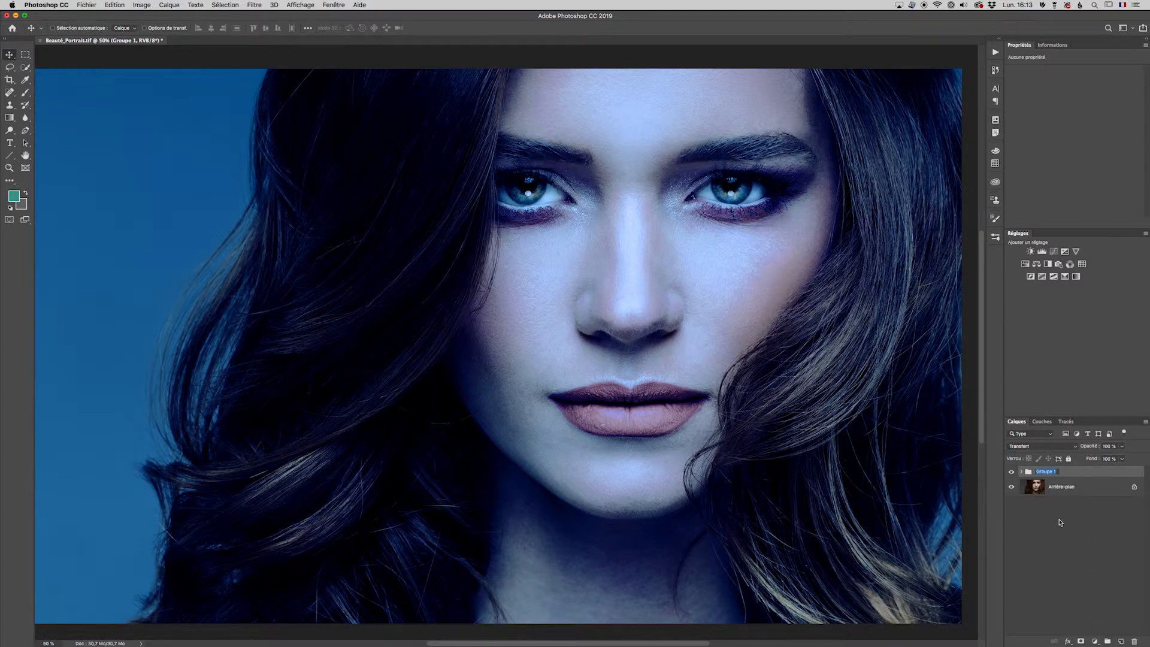
type("C")
key("Return")
Save the froid group to the Logo DB library under Réglages colorimétriques, and delete the group from the document
left_click(996, 183)
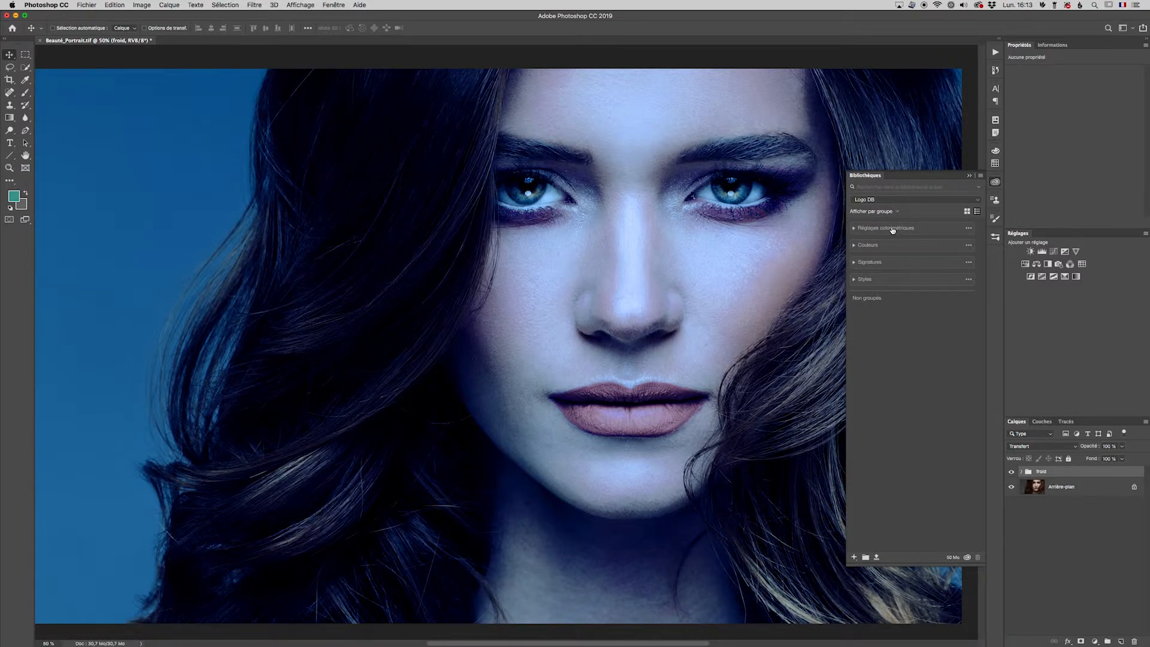
left_click_drag(1076, 474, 927, 434)
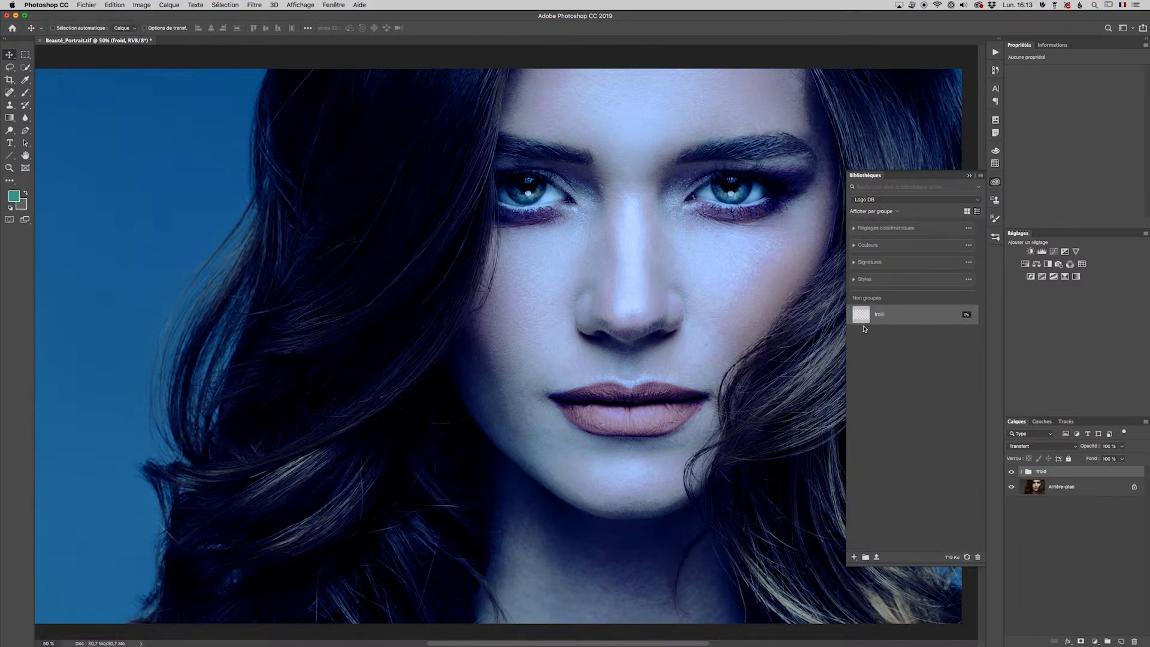
left_click_drag(863, 314, 870, 232)
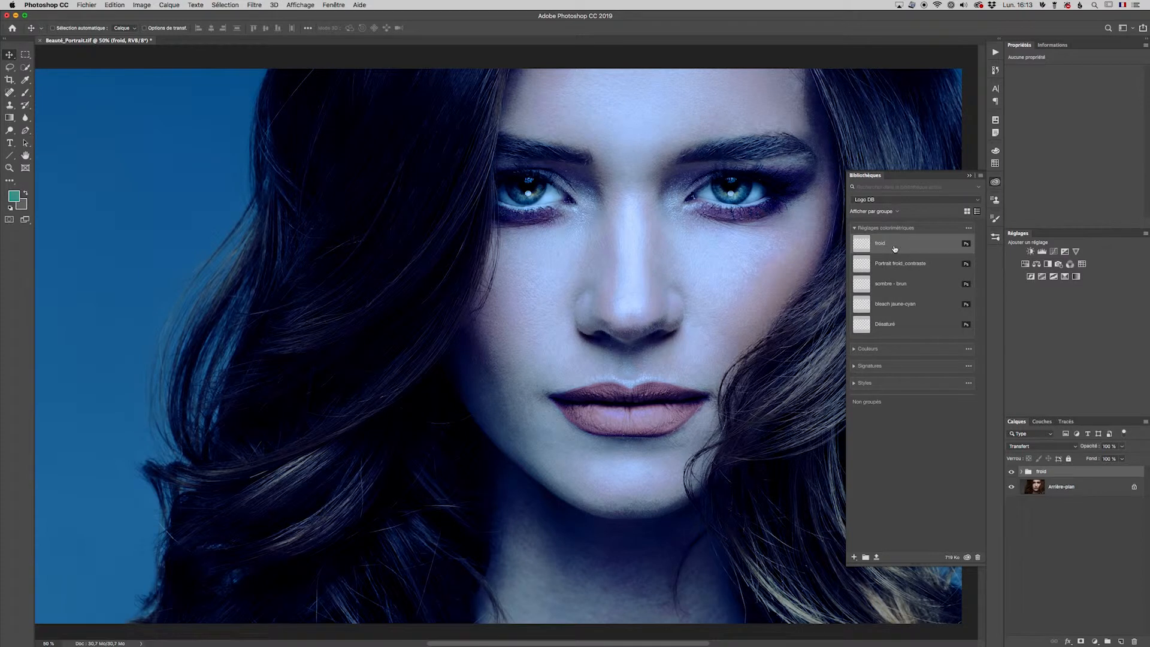
left_click_drag(1111, 471, 1134, 640)
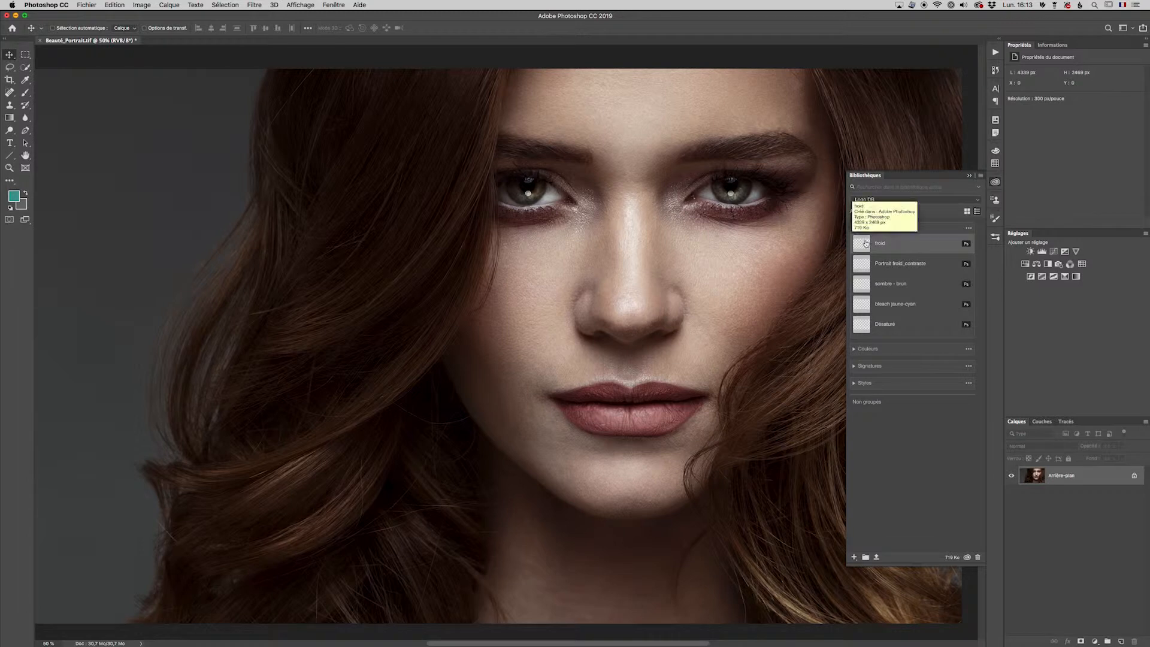
Insert the froid preset from the library into the portrait as an editable layer group instead of a placed object
left_click_drag(908, 245, 549, 327)
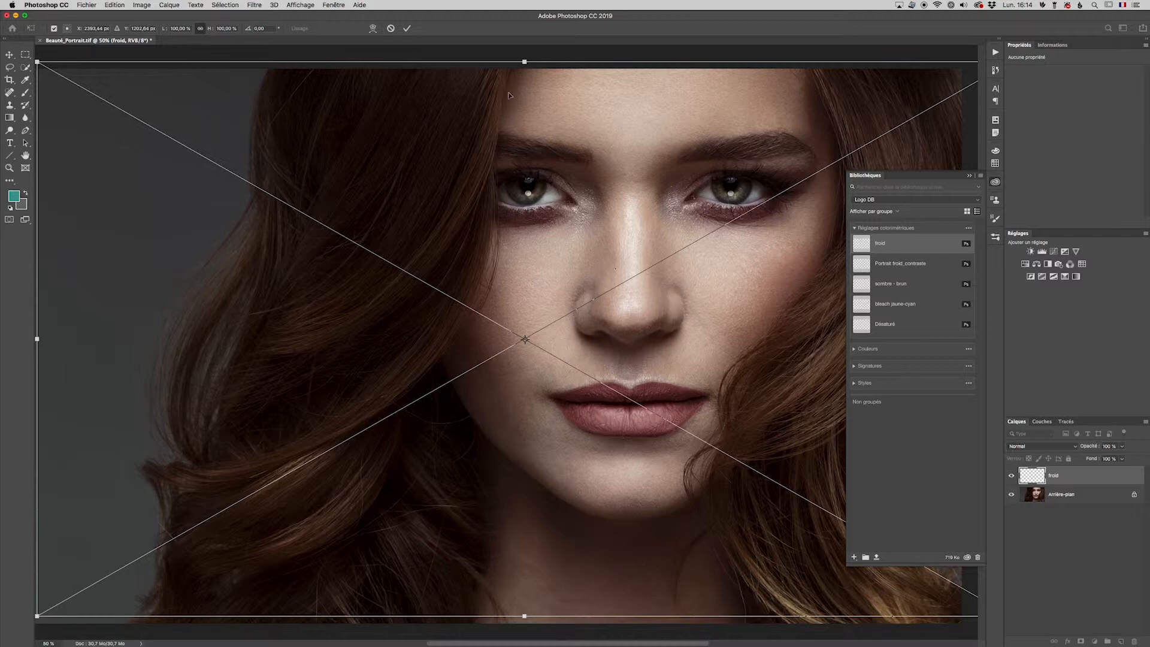
left_click(388, 28)
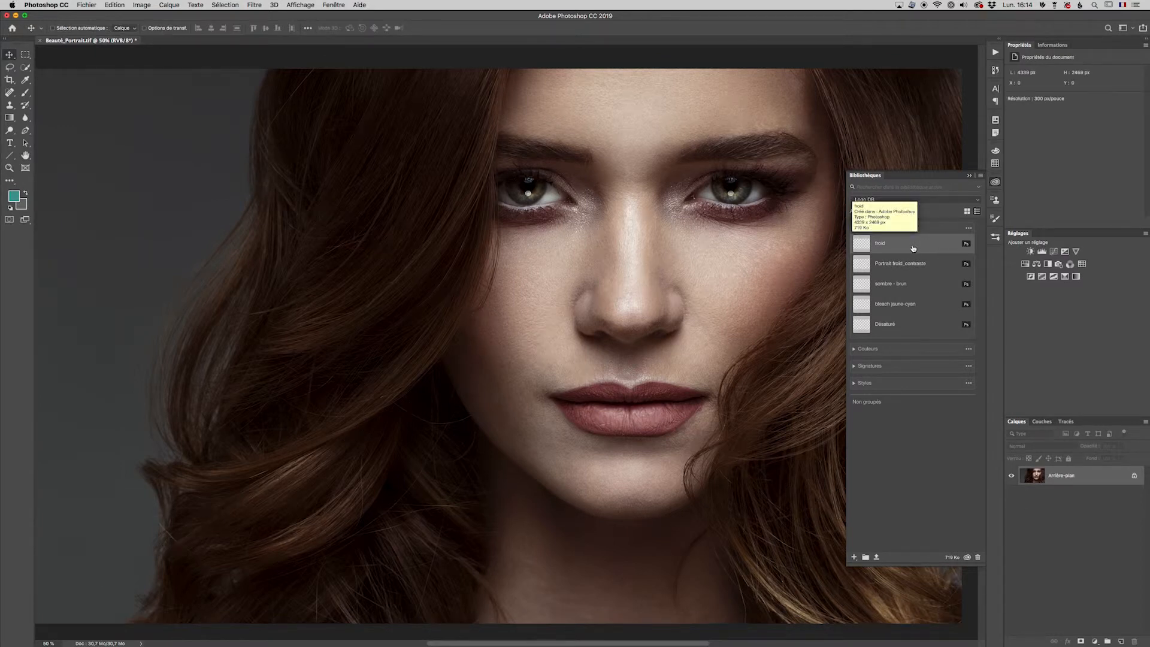
left_click_drag(912, 247, 672, 255)
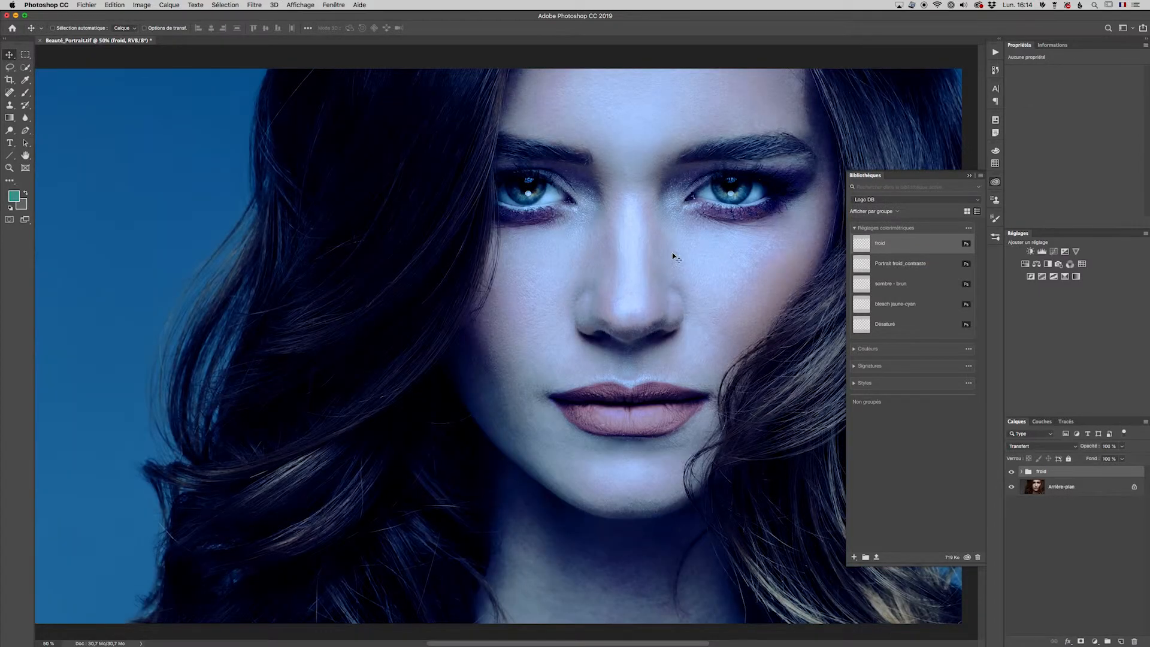
Expand the inserted froid group to check its adjustment layers, and delete the group from the document
left_click(1020, 471)
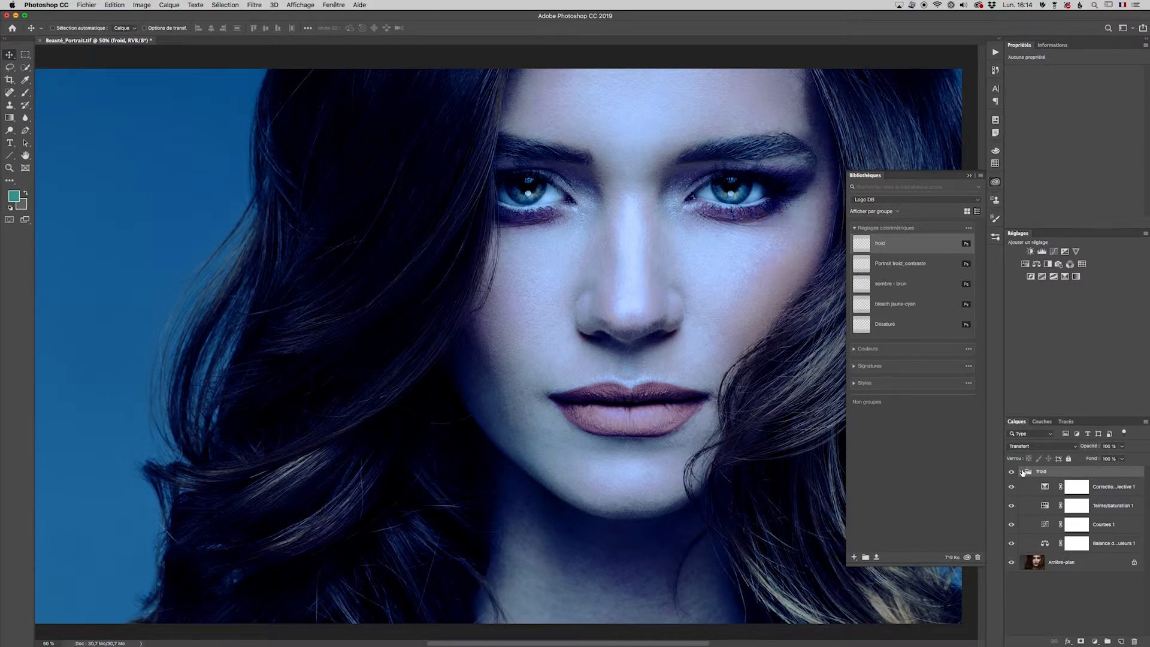
left_click(1021, 472)
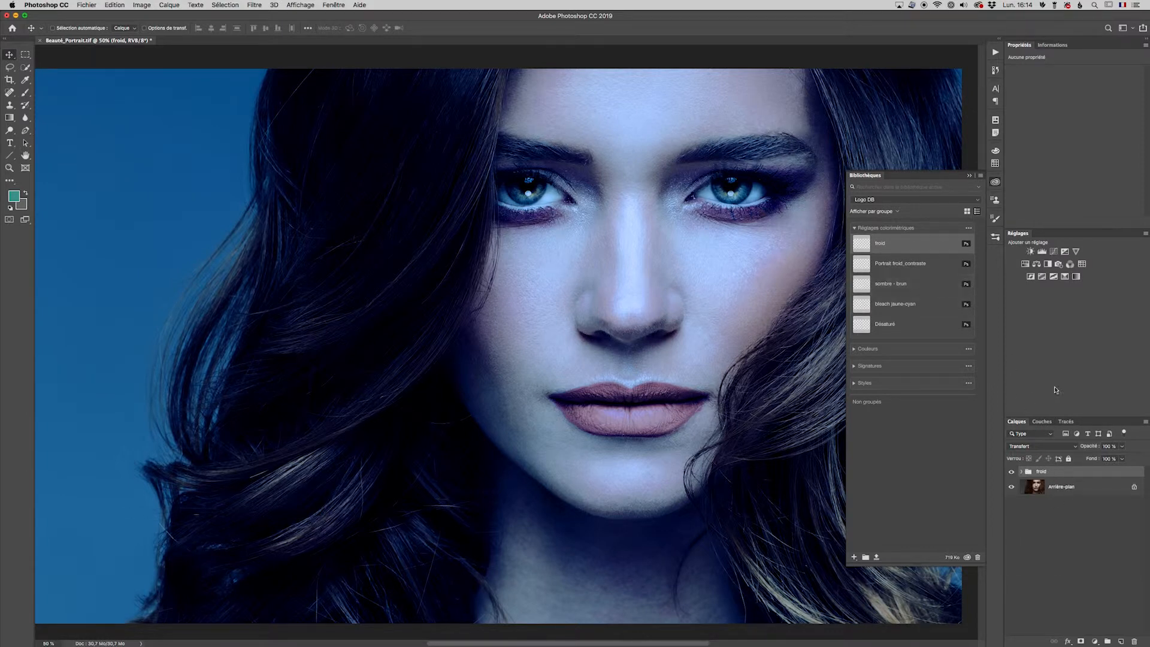
left_click_drag(1117, 472, 1134, 642)
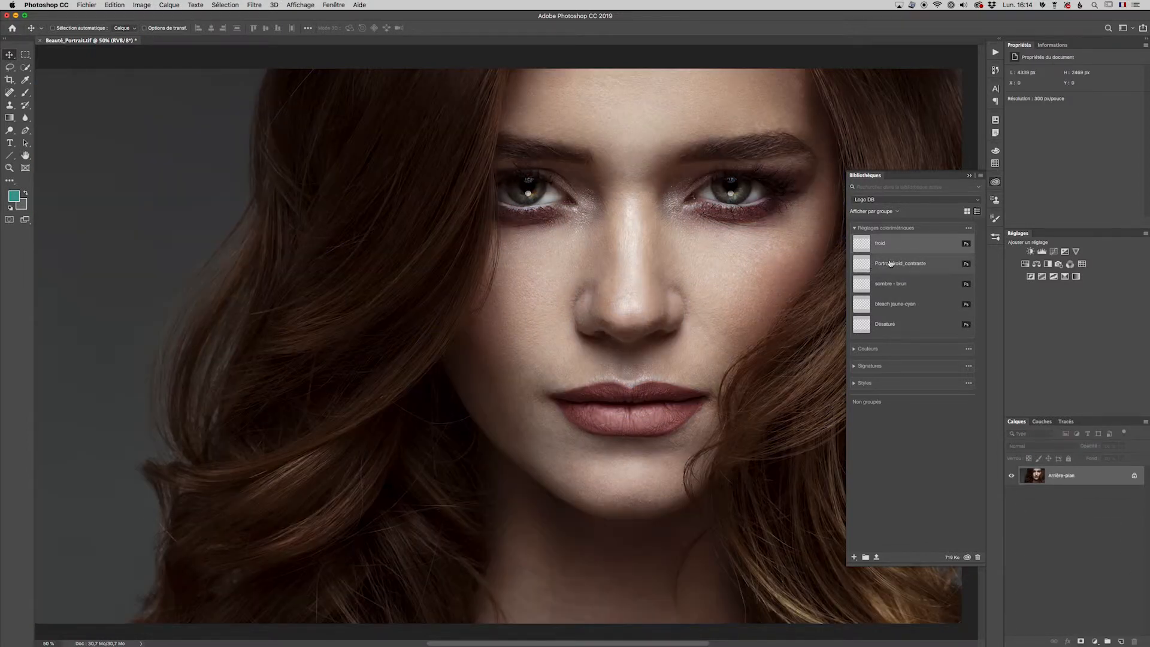
left_click(871, 264)
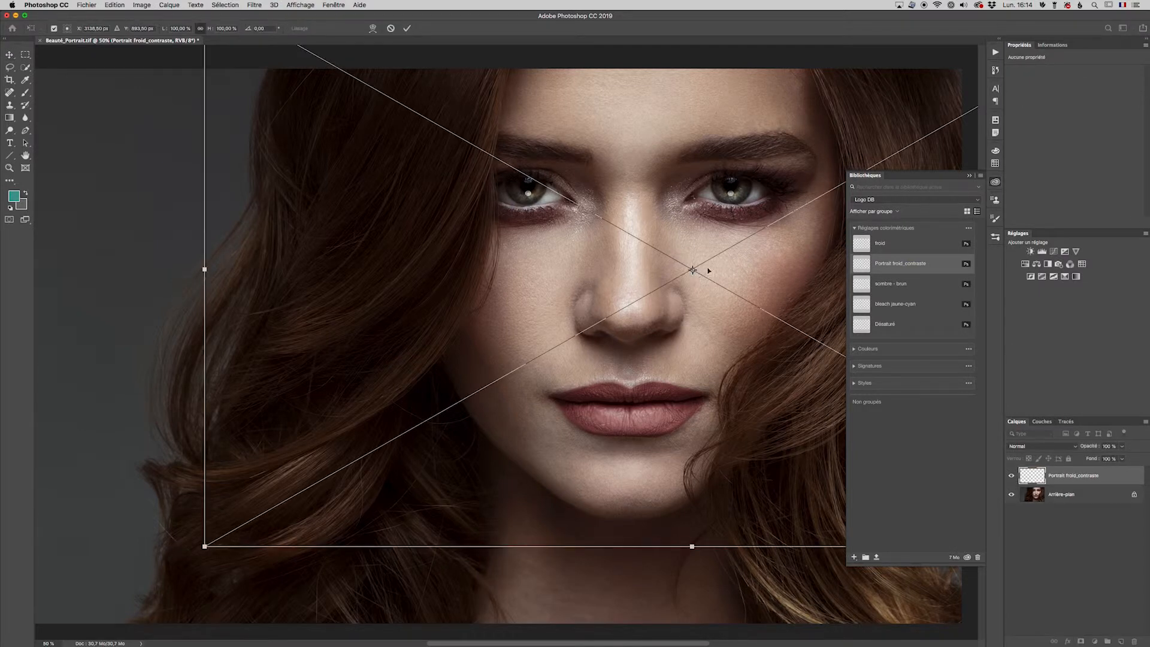
left_click_drag(753, 235, 678, 289)
left_click(390, 29)
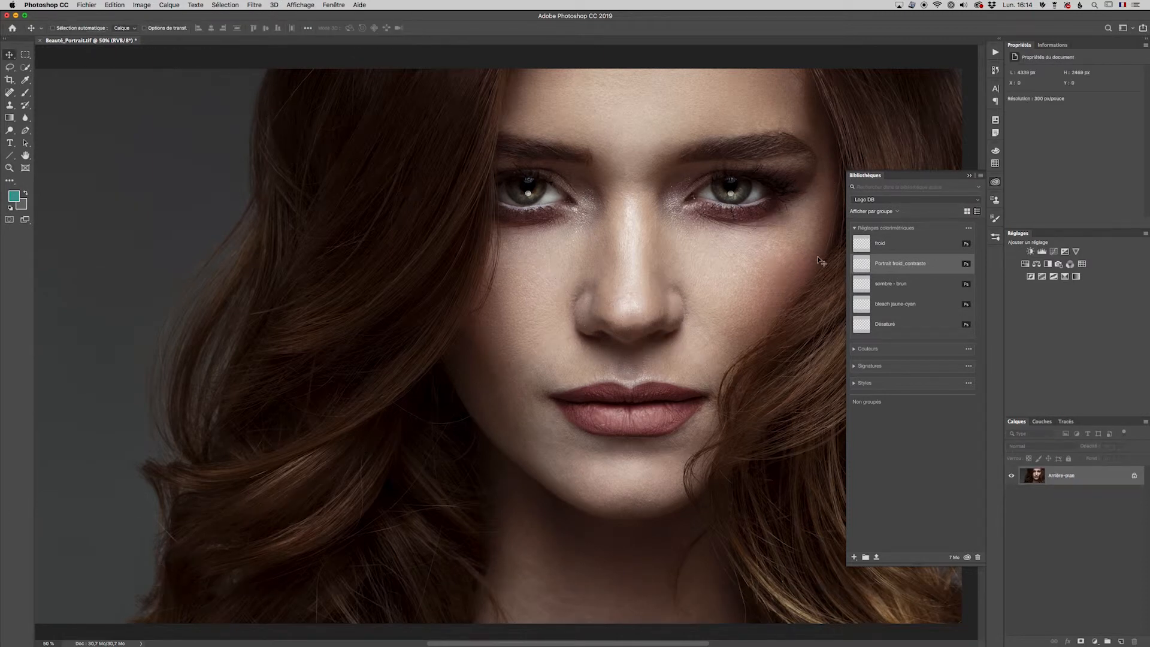
Insert the Portrait froid_contraste preset from the library as an editable layer group and check its adjustment layers
left_click_drag(903, 270, 615, 267)
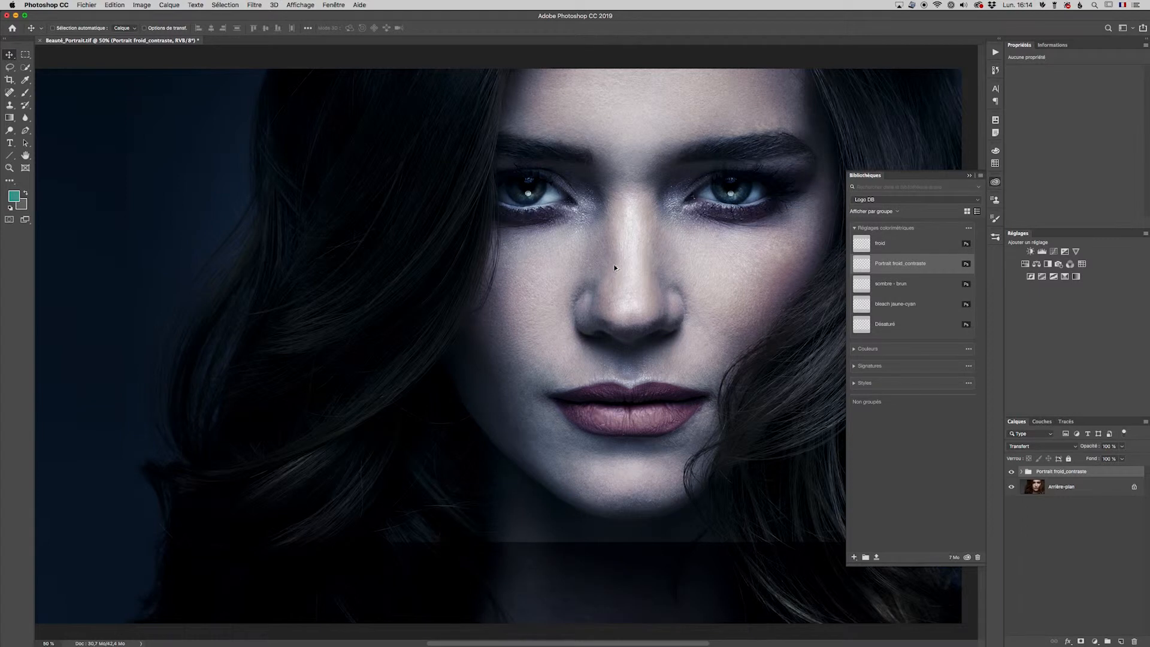
left_click(1022, 472)
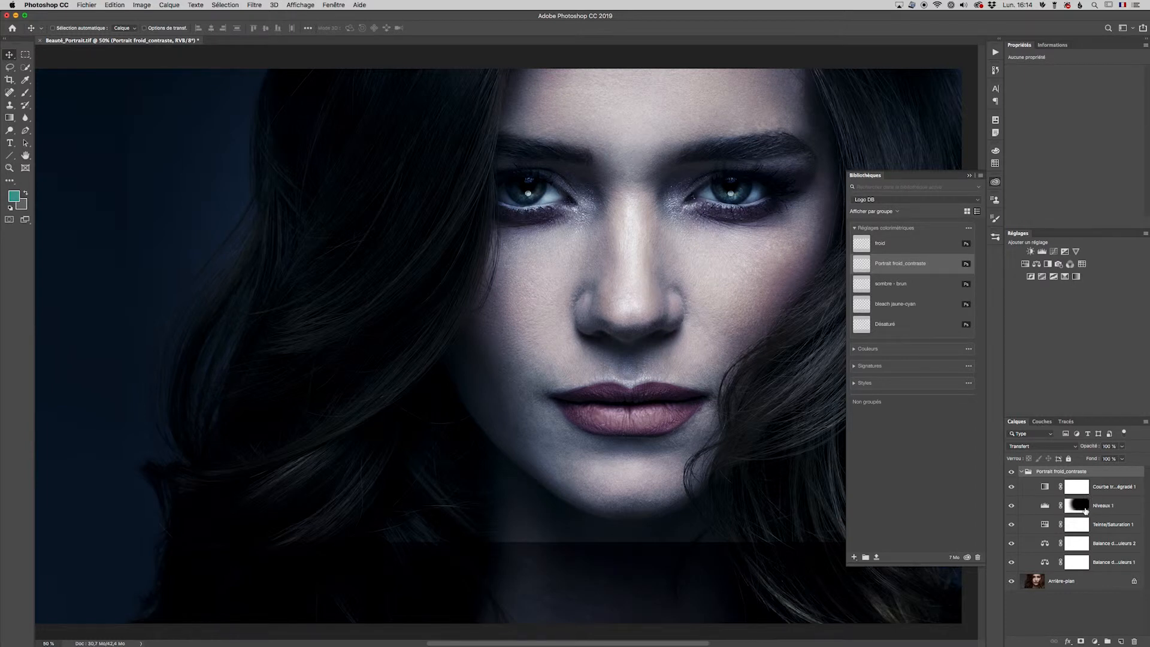
left_click(1021, 472)
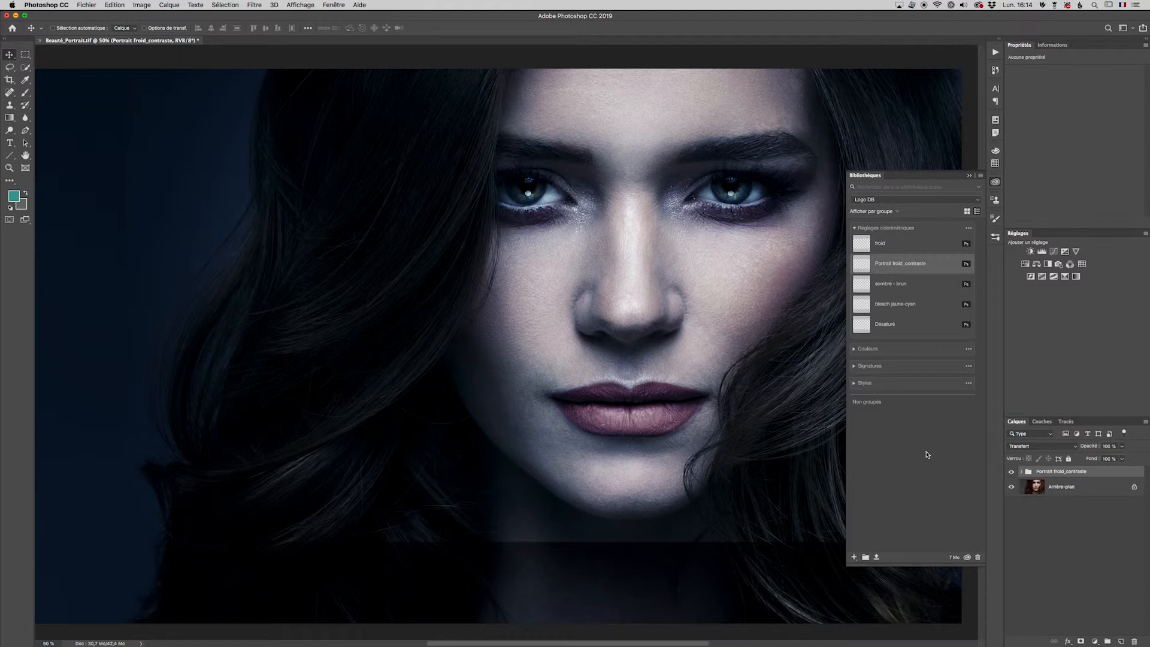
Replace the Portrait froid_contraste group with the sombre - brun preset as an editable layer group and check its adjustment layers
left_click_drag(1112, 474, 1135, 639)
left_click_drag(890, 284, 676, 281)
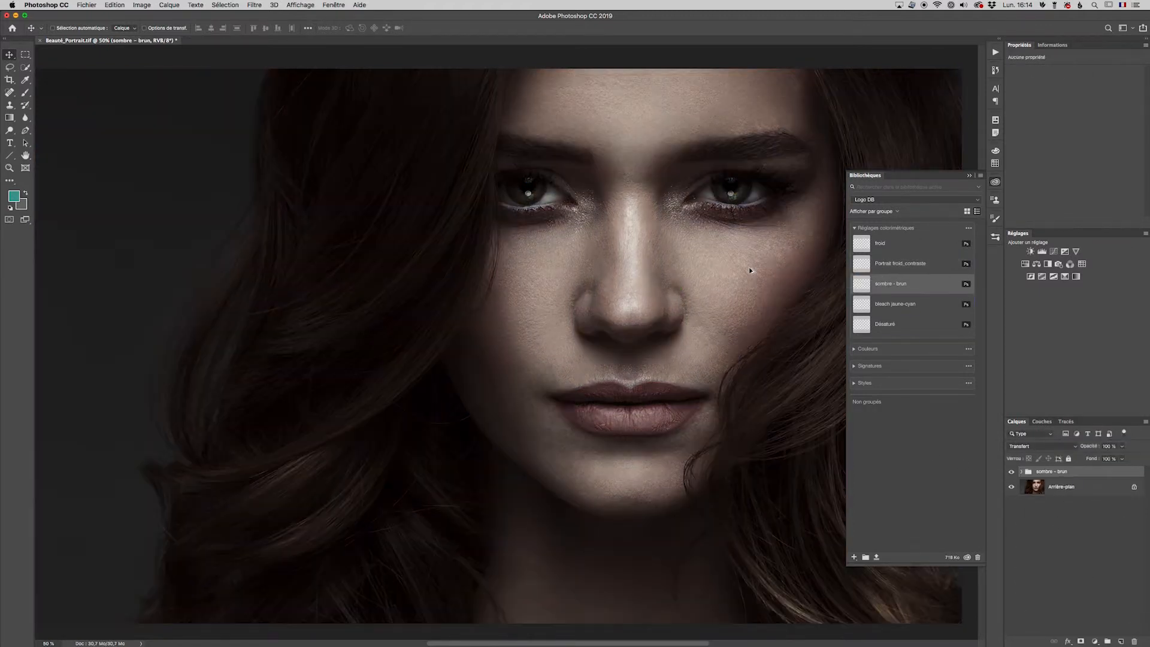
left_click(1021, 472)
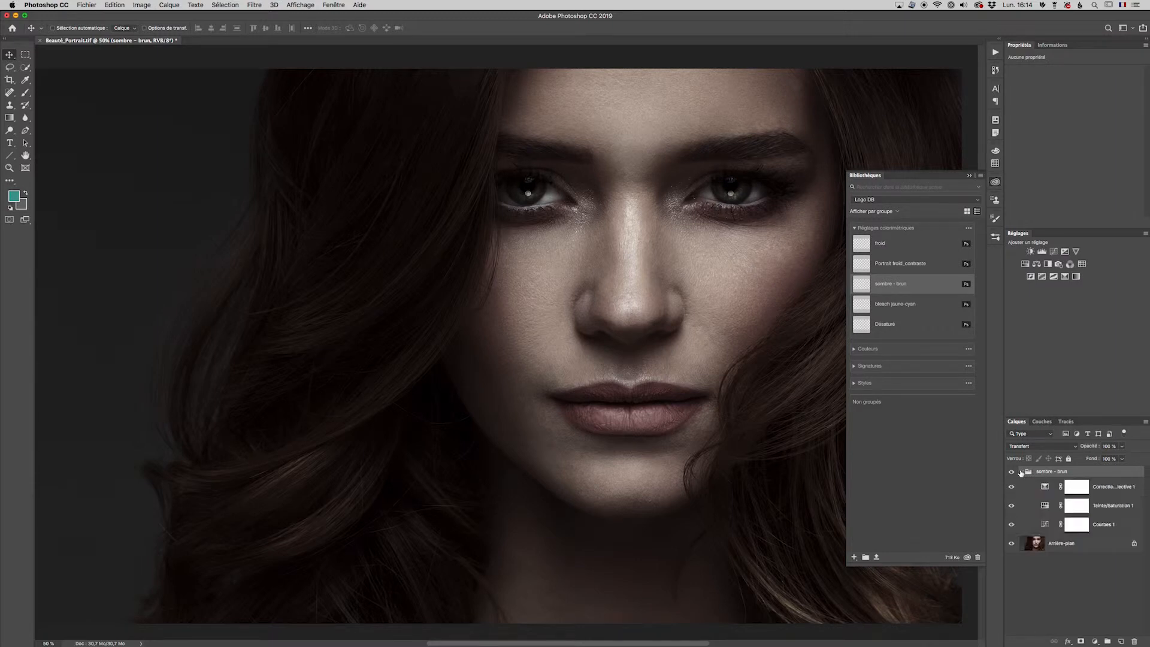
left_click(1020, 472)
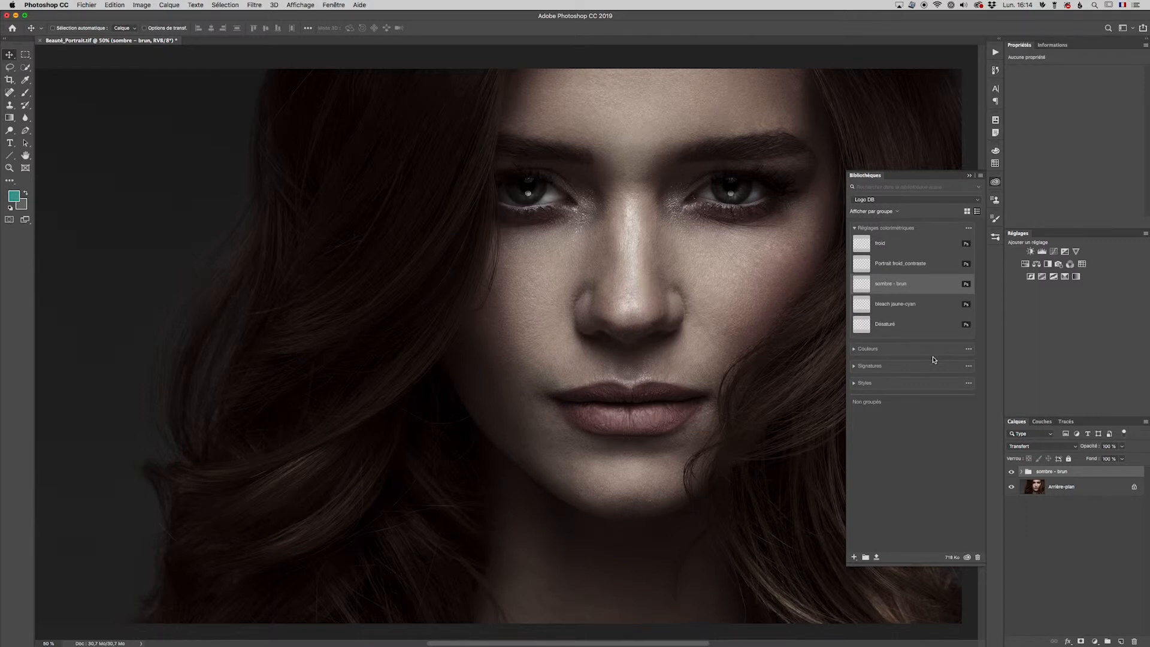
Collapse the Réglages colorimétriques group in the Logo DB library and hide the library from view
left_click(854, 229)
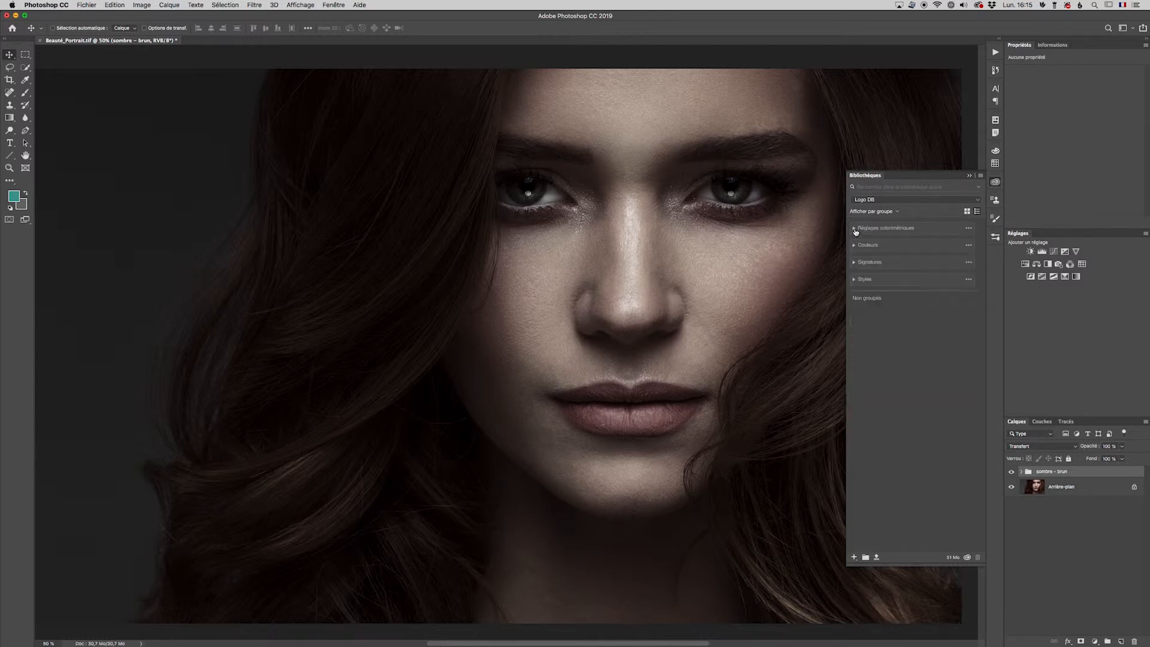
left_click(969, 176)
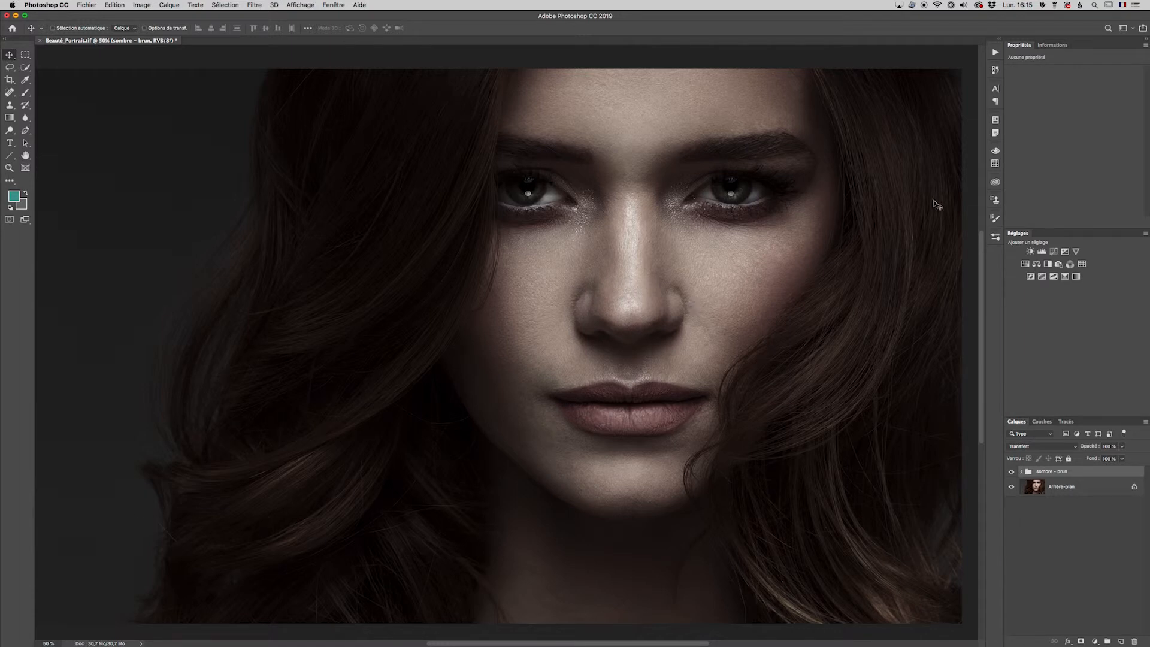
left_click(996, 182)
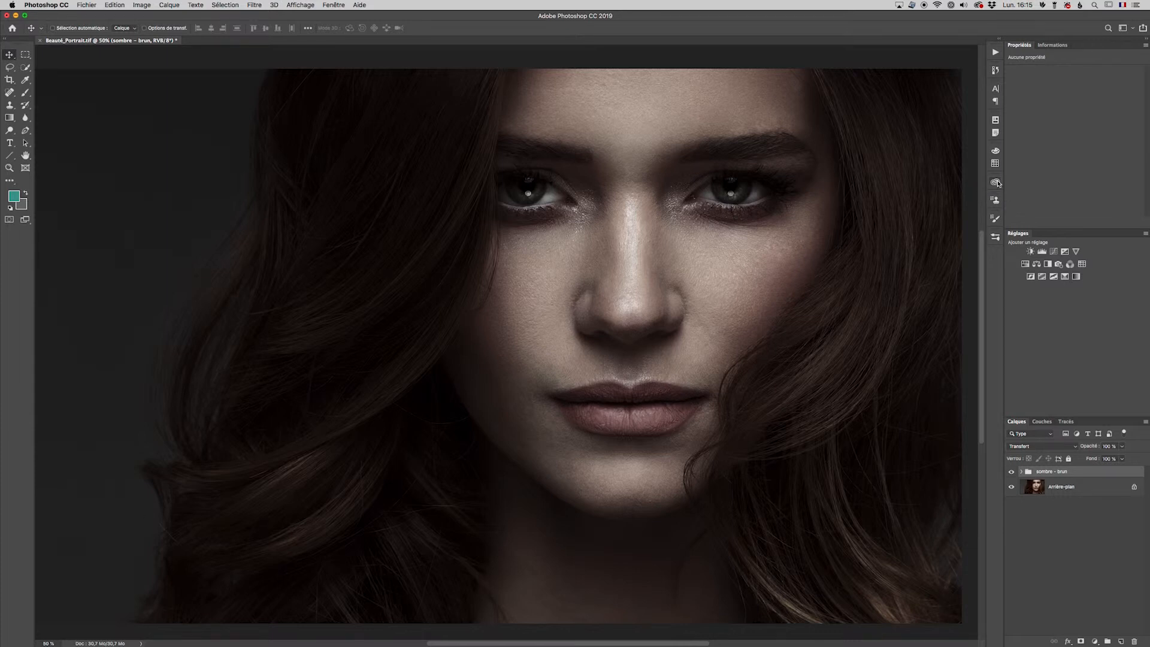